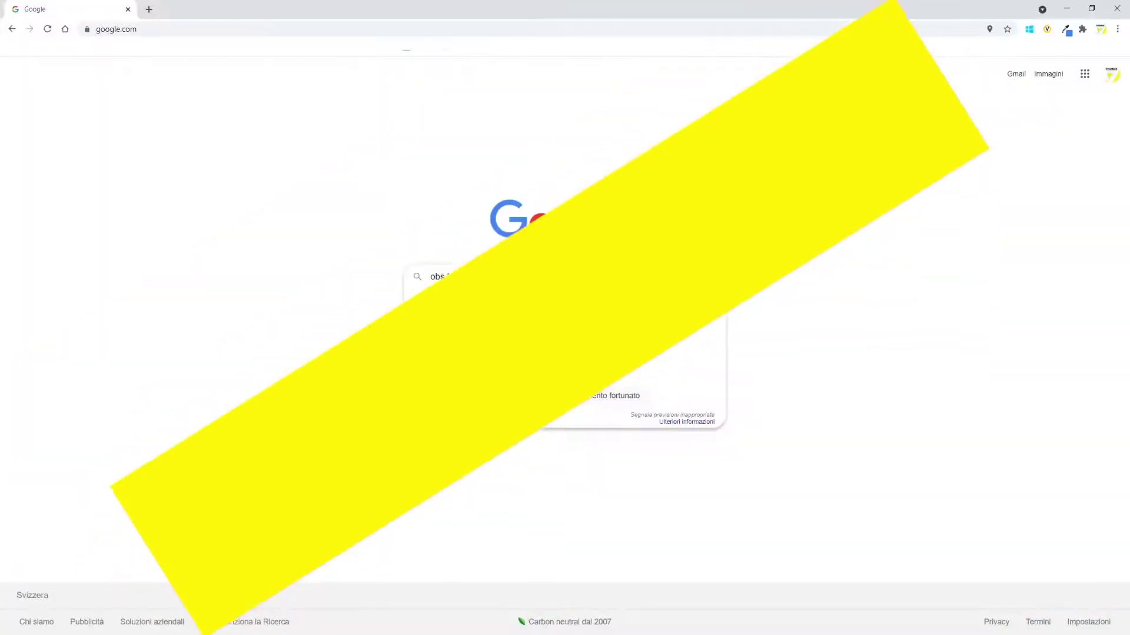
# Step: Search OBS Forums for a transition plugin and download the Move transition 2.5.0 Windows installer zip
pyautogui.press('Return')
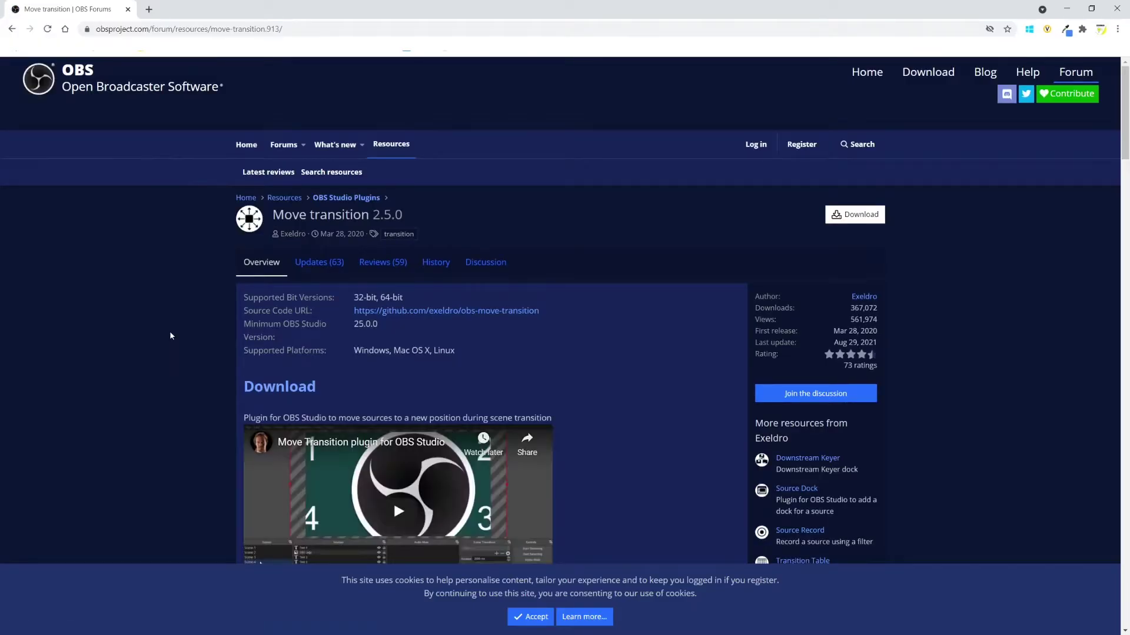
pyautogui.click(854, 214)
pyautogui.click(744, 139)
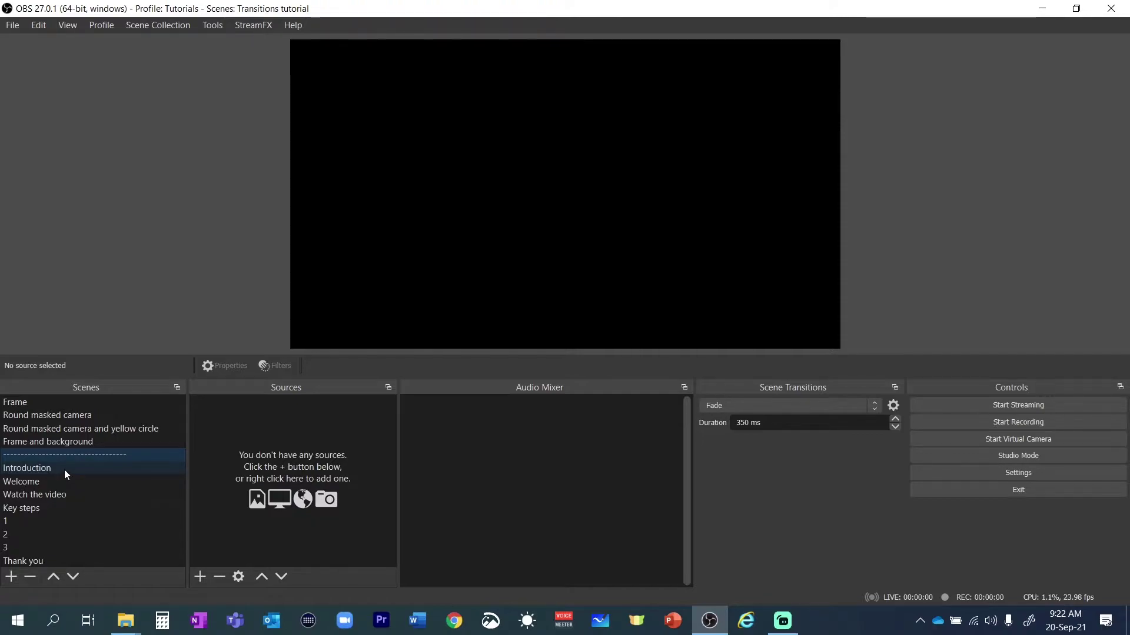
# Step: Play through the tutorial scenes from Introduction down to Thank you with the Fade transition
pyautogui.click(65, 470)
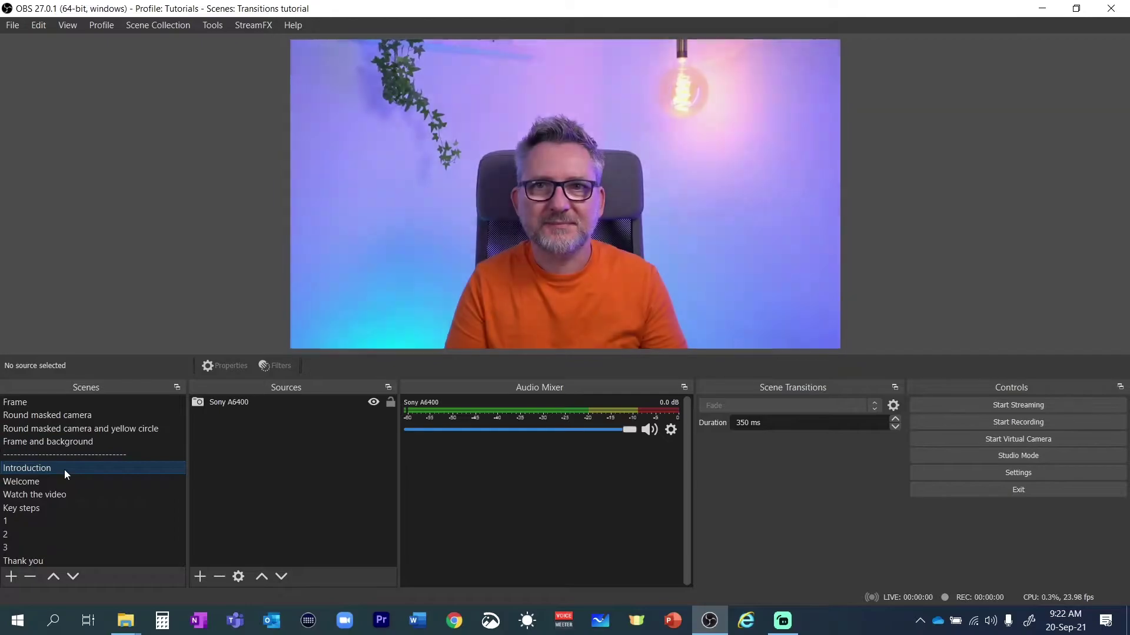
pyautogui.press('Down')
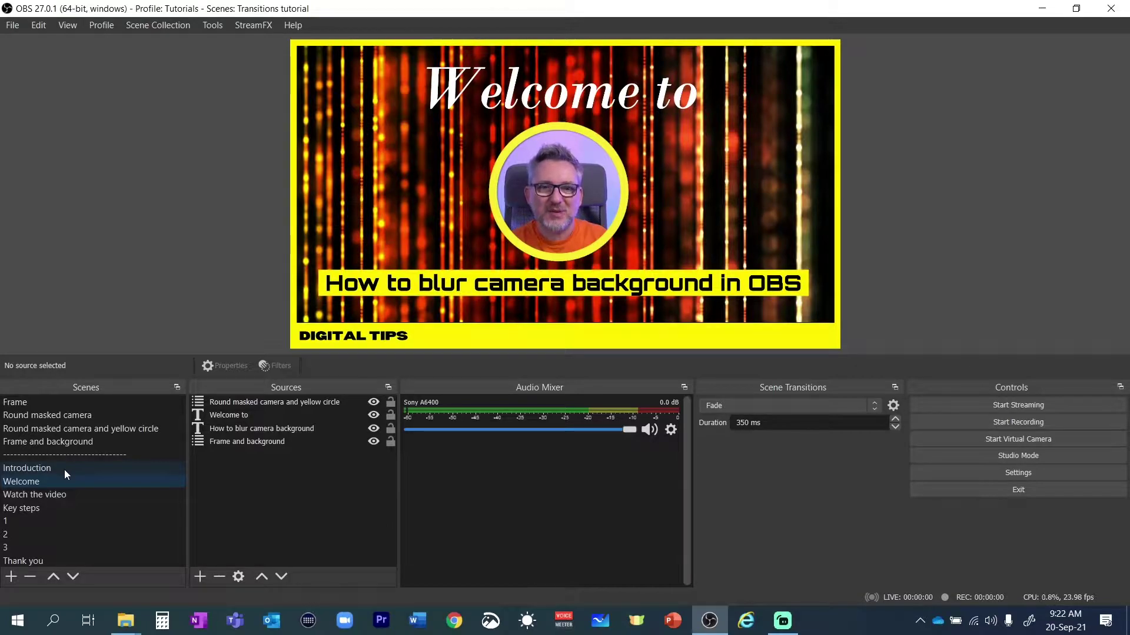
pyautogui.press('Down')
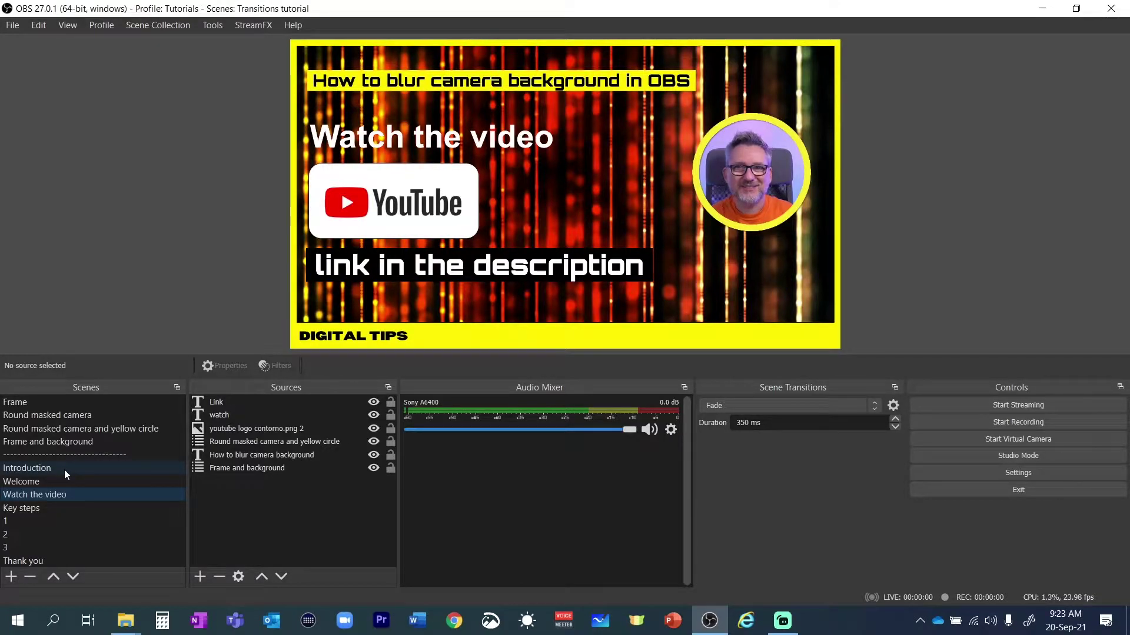
pyautogui.press('Down')
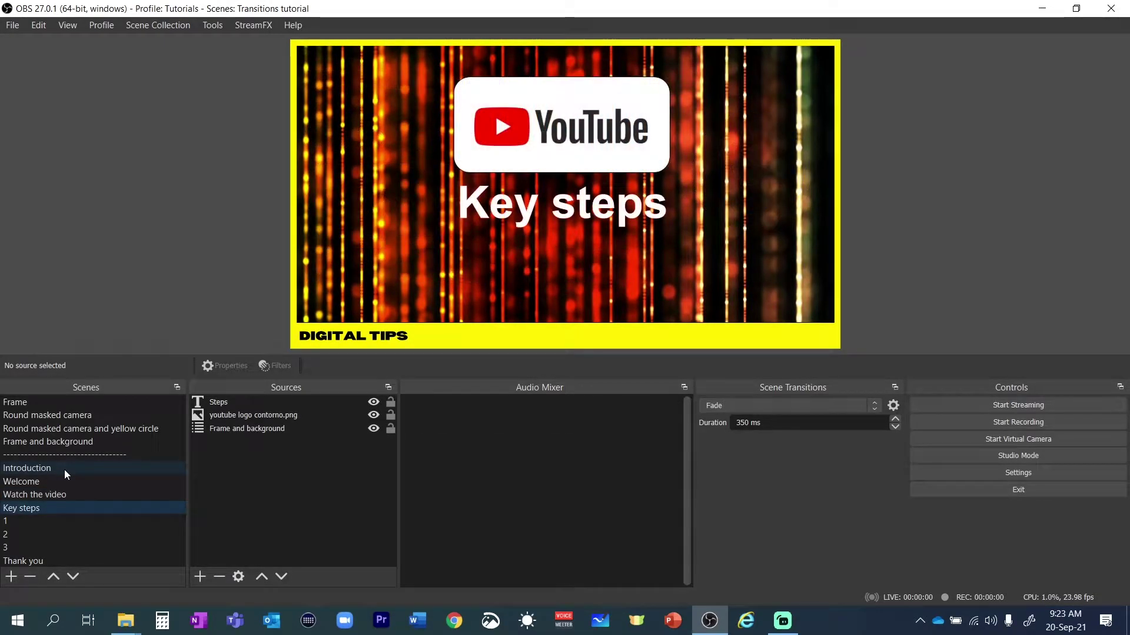
pyautogui.press('Down')
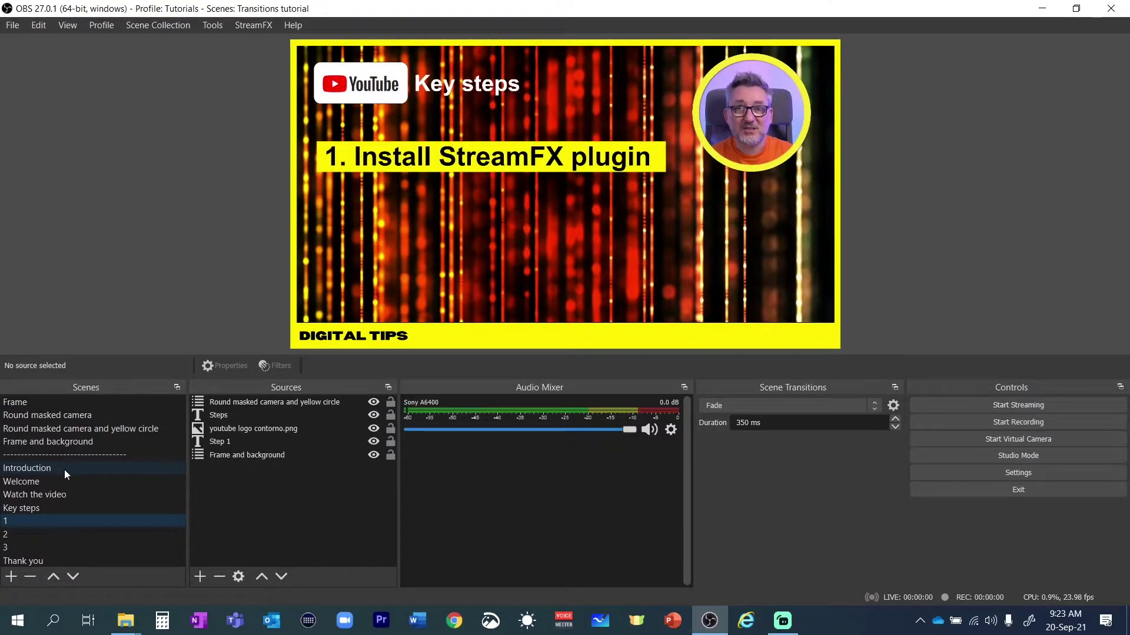
pyautogui.press('Down')
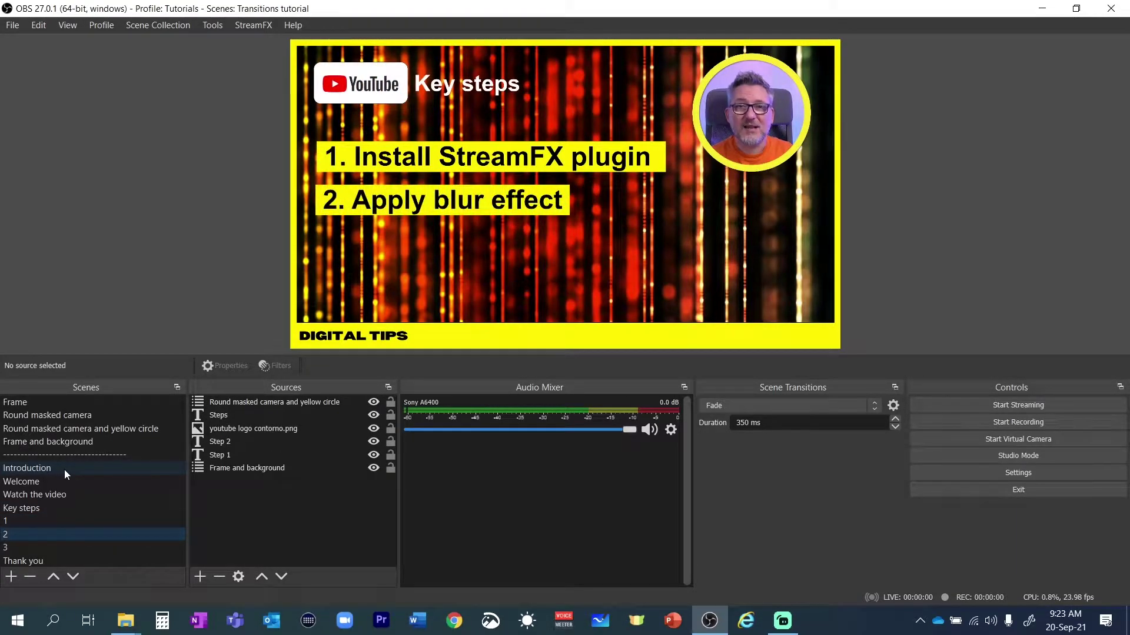
pyautogui.press('Down')
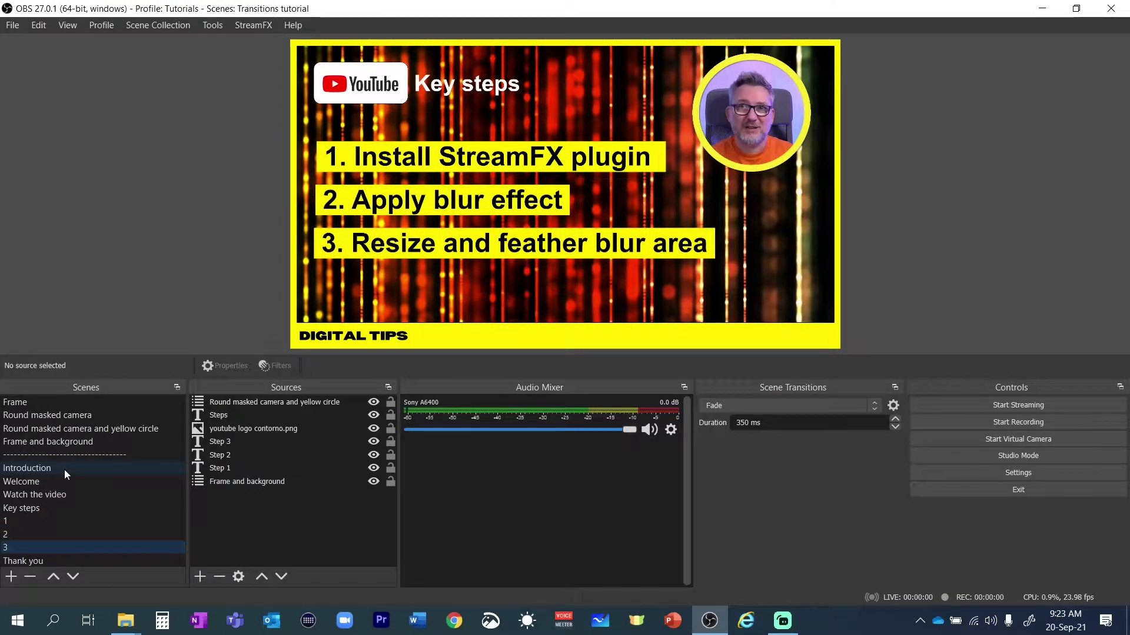
pyautogui.press('Down')
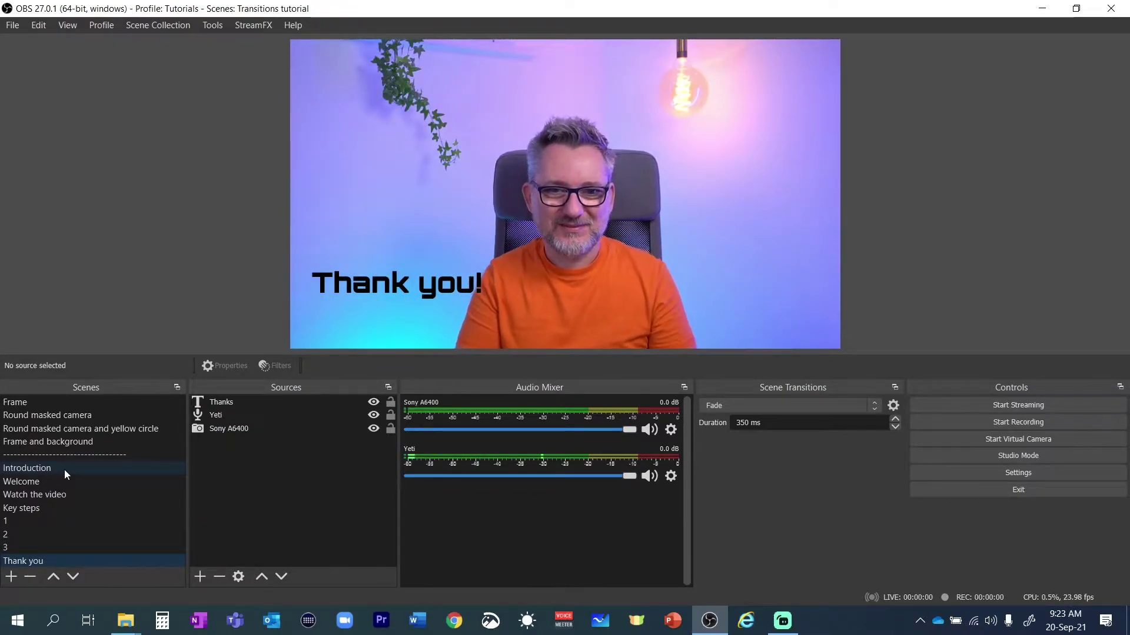
# Step: Step back up to Watch the video, then forward again through Key steps, scene 1 and scene 2
pyautogui.press('Up')
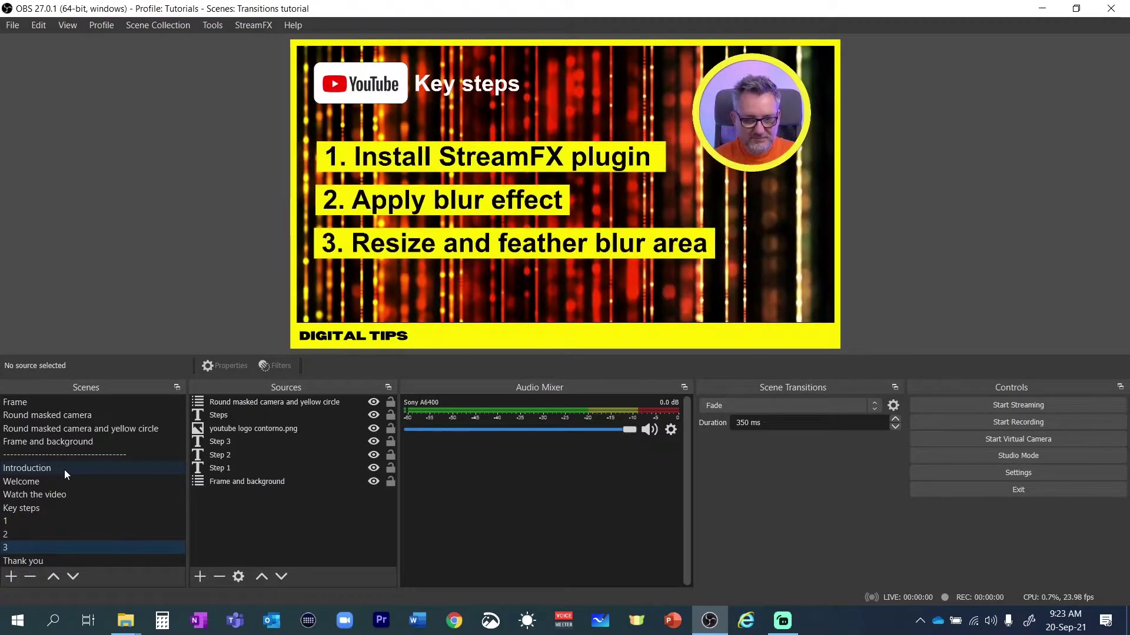
pyautogui.press('Up')
pyautogui.press('Up')
pyautogui.press('Up')
pyautogui.press('Up')
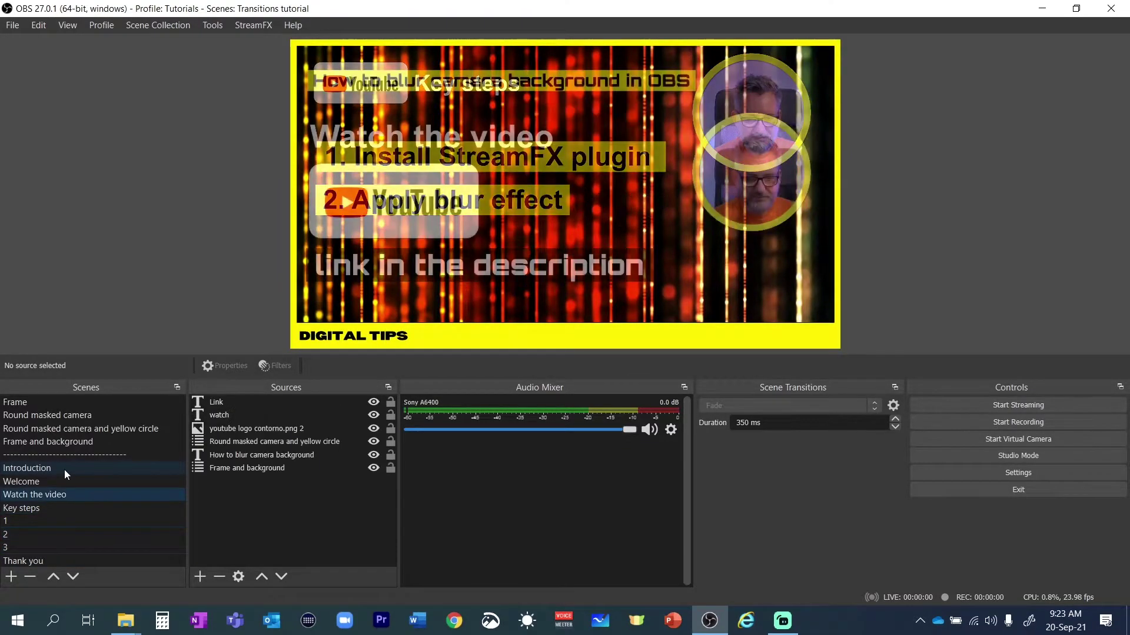
pyautogui.press('Down')
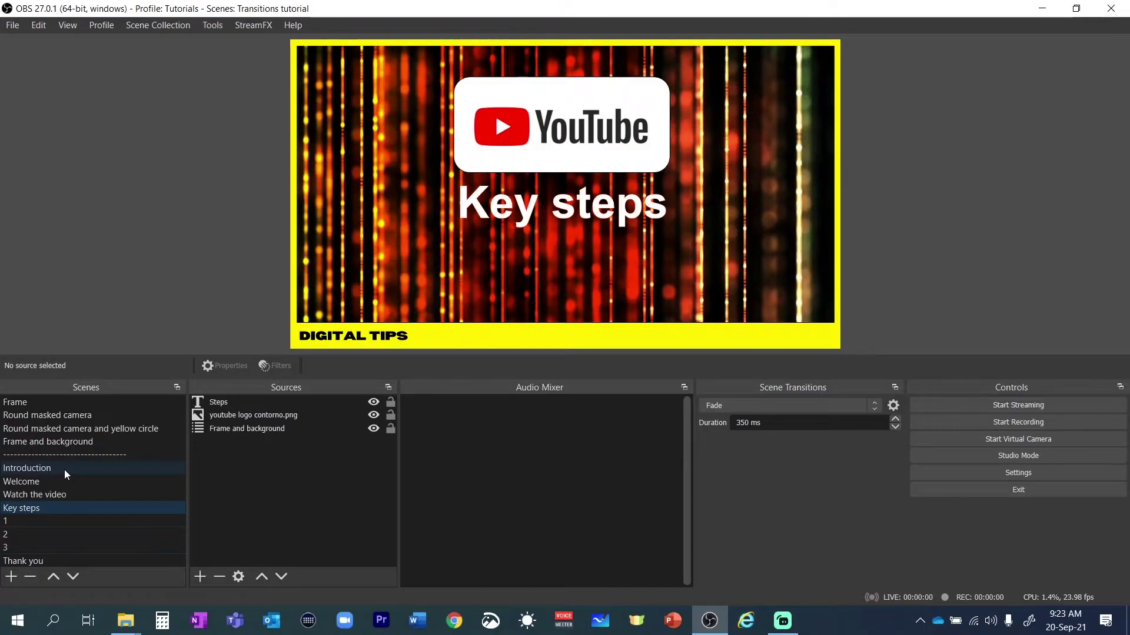
pyautogui.press('Down')
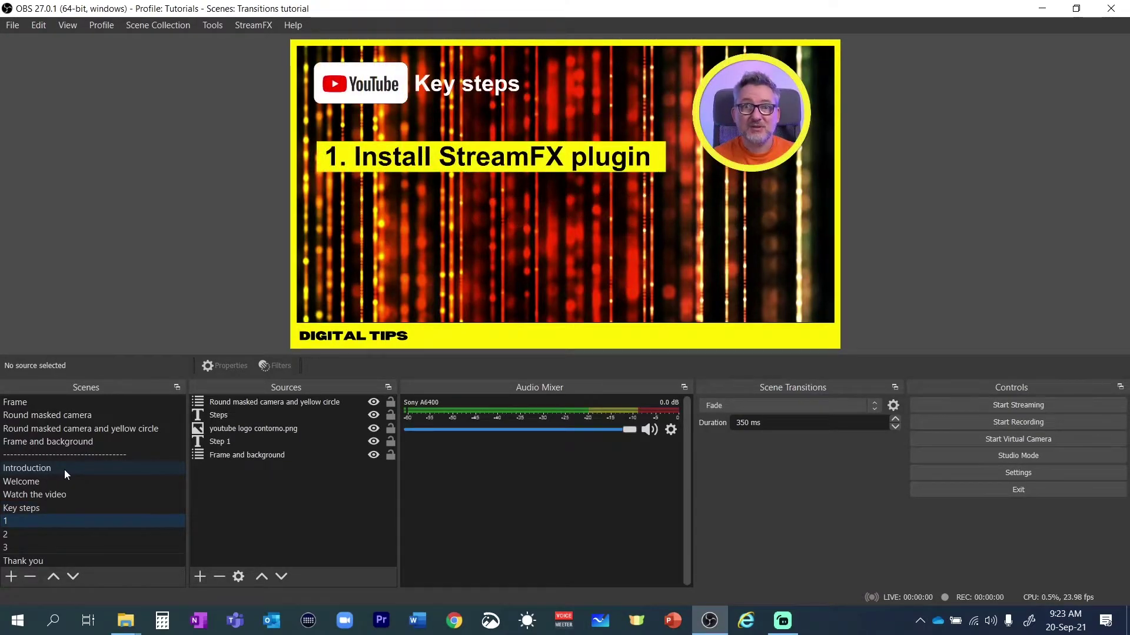
pyautogui.press('Down')
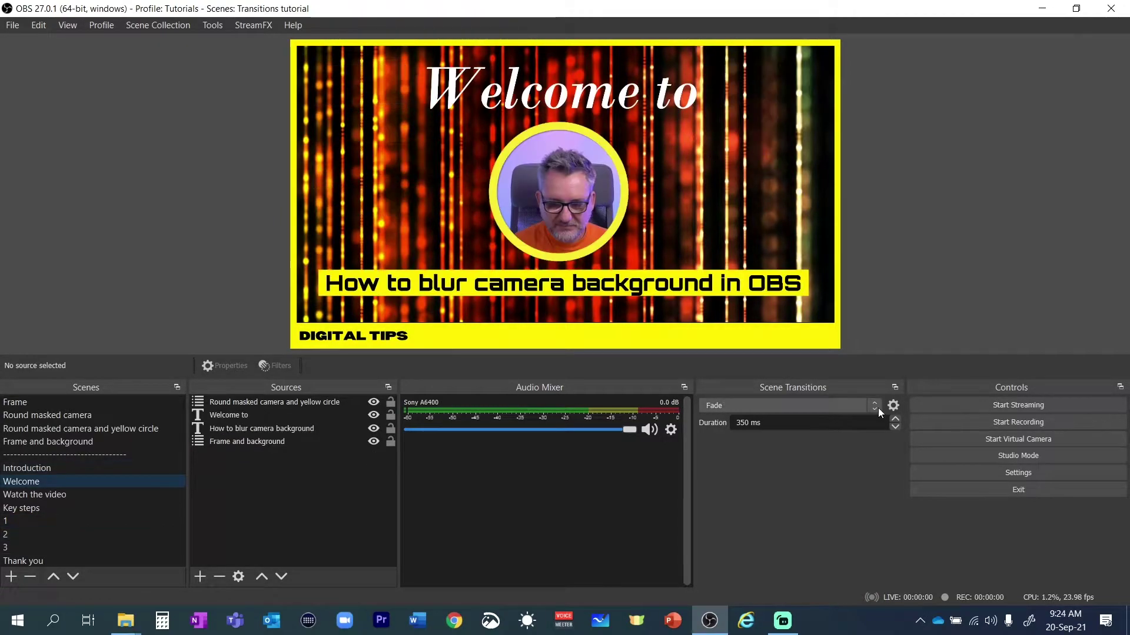
# Step: Add a new Move transition from the Scene Transitions list and name it 'Move 1'
pyautogui.click(878, 409)
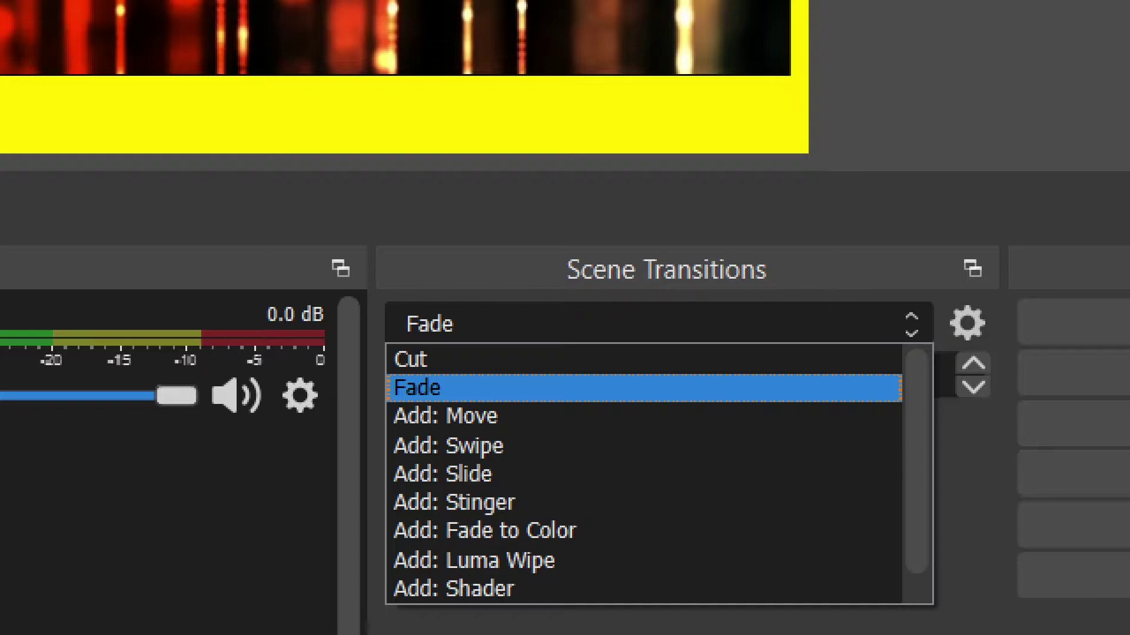
pyautogui.click(912, 324)
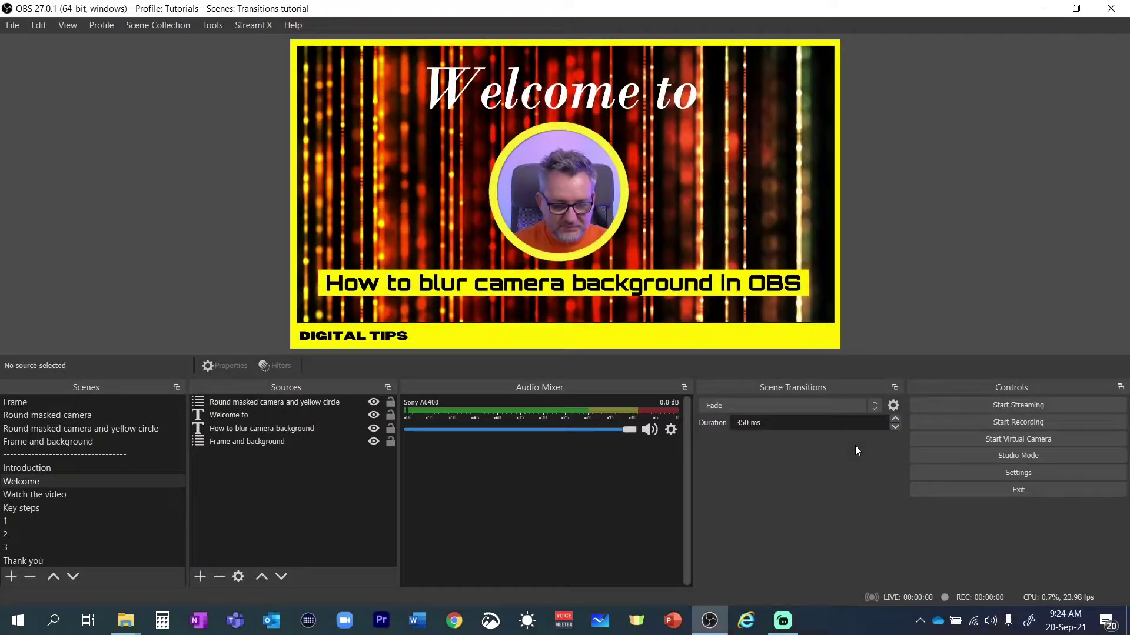
pyautogui.click(874, 406)
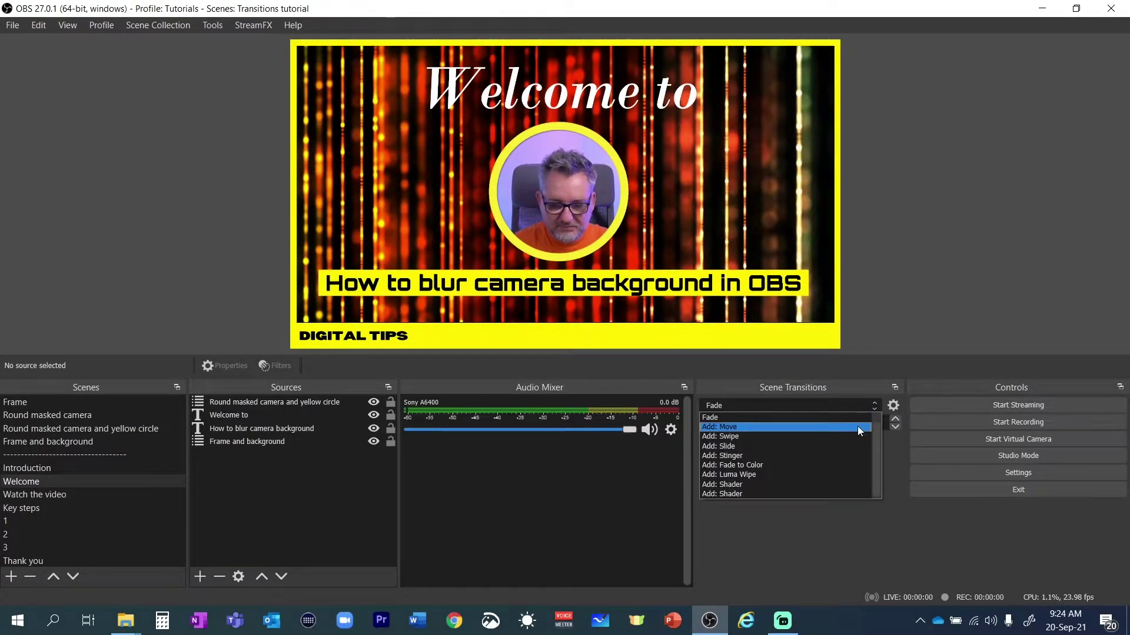
pyautogui.click(857, 427)
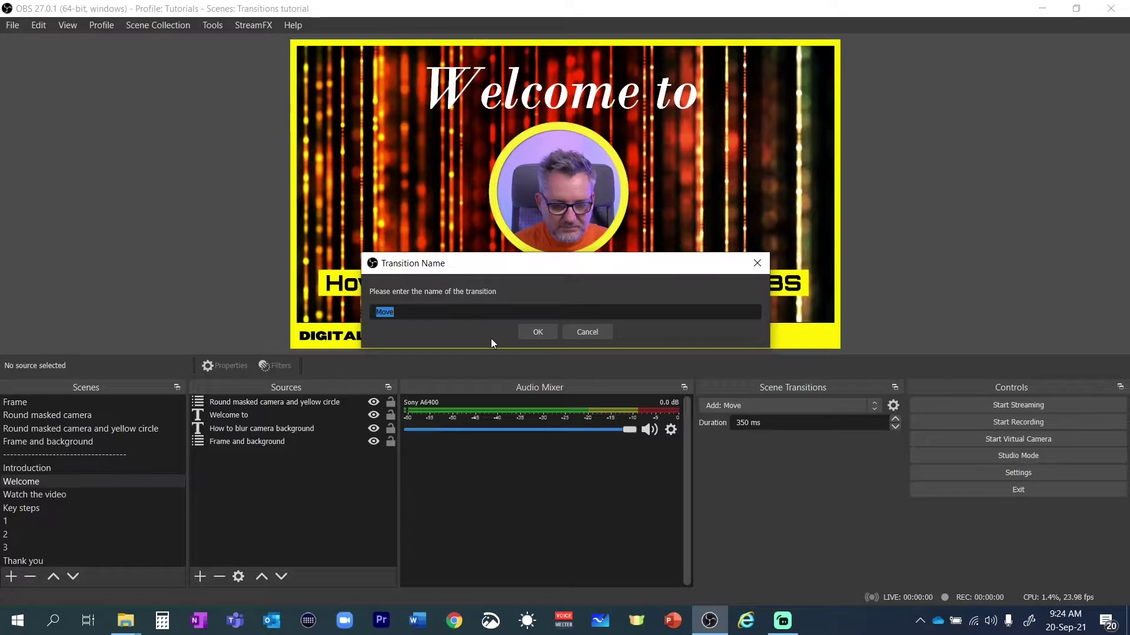
pyautogui.click(412, 313)
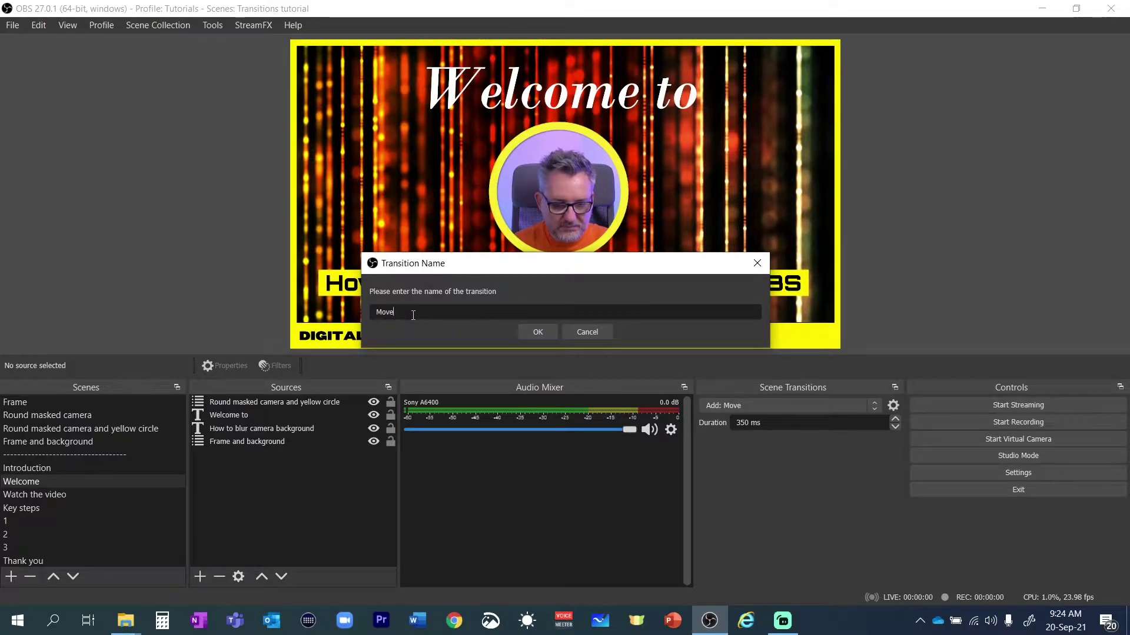
pyautogui.write('1')
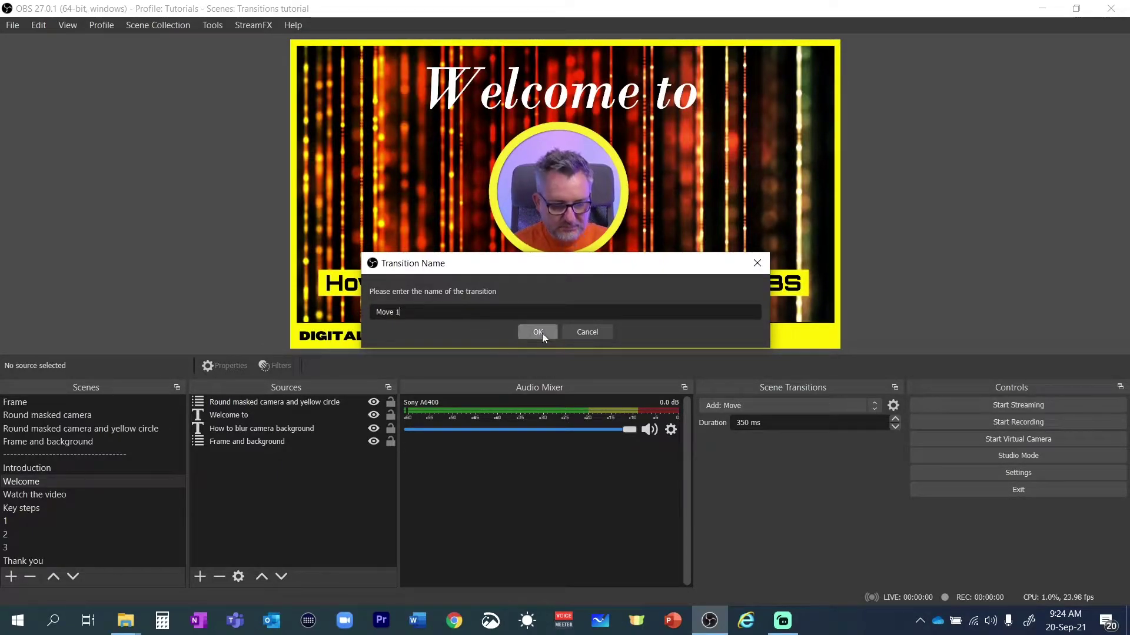
# Step: Confirm the name Move 1 and preview its default transition from A to B and back
pyautogui.click(540, 333)
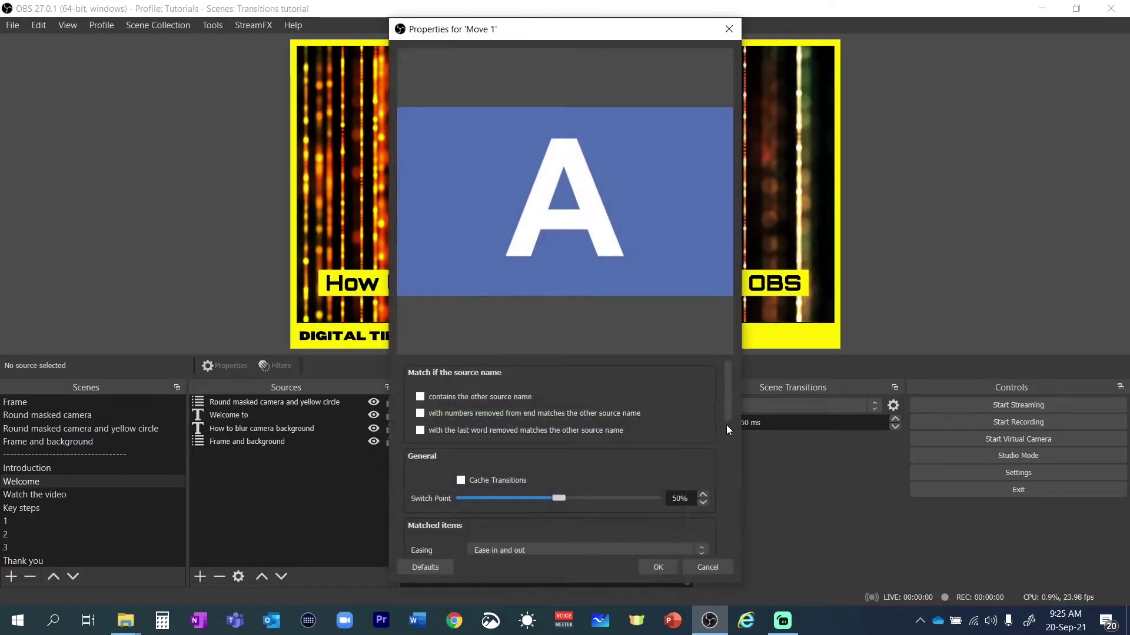
pyautogui.moveTo(570, 359); pyautogui.dragTo(596, 134)
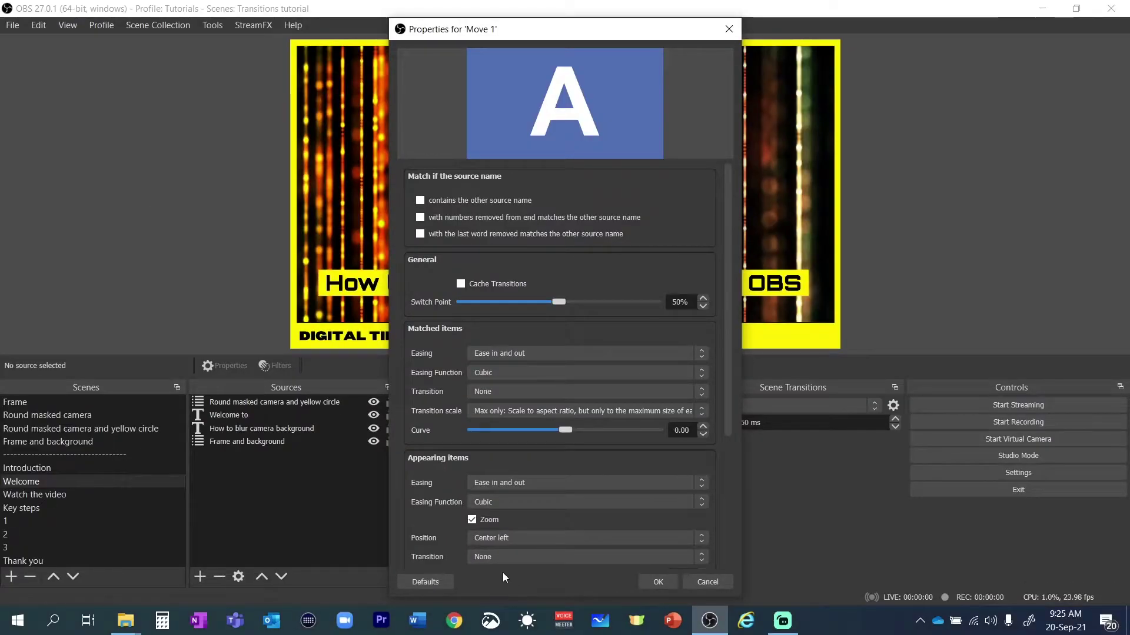
pyautogui.scroll(-5, 484, 474)
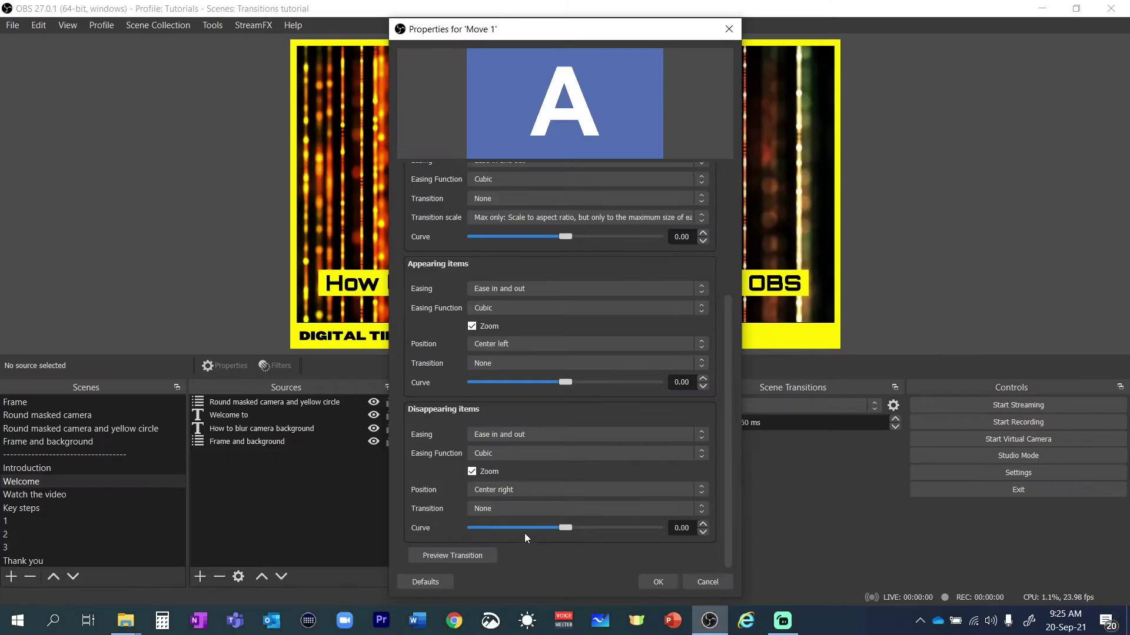
pyautogui.click(469, 556)
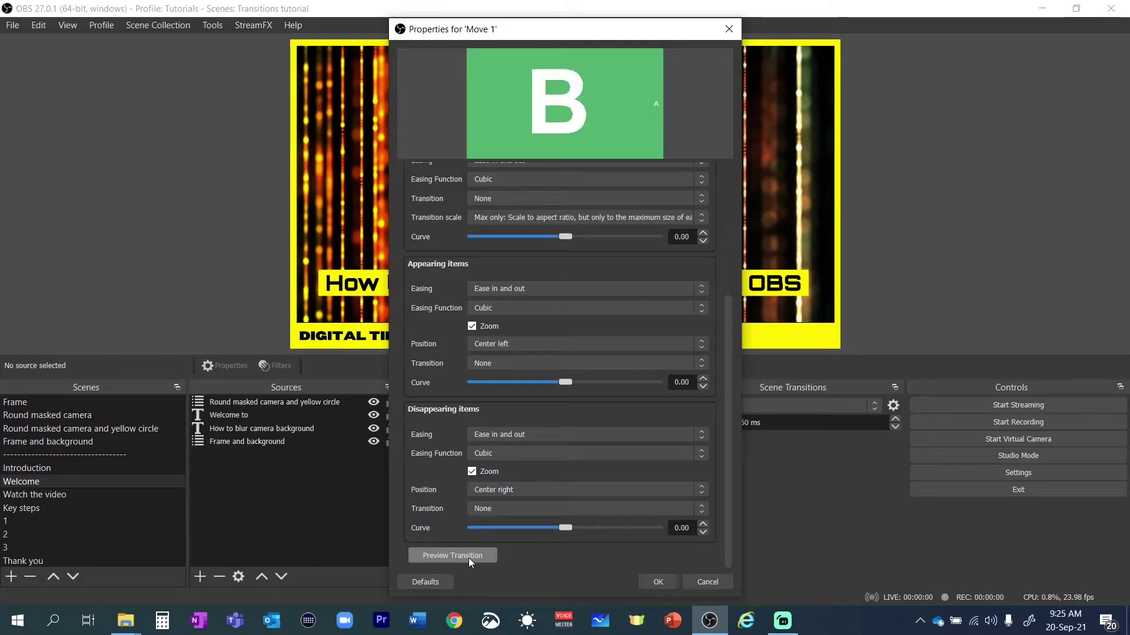
pyautogui.click(469, 556)
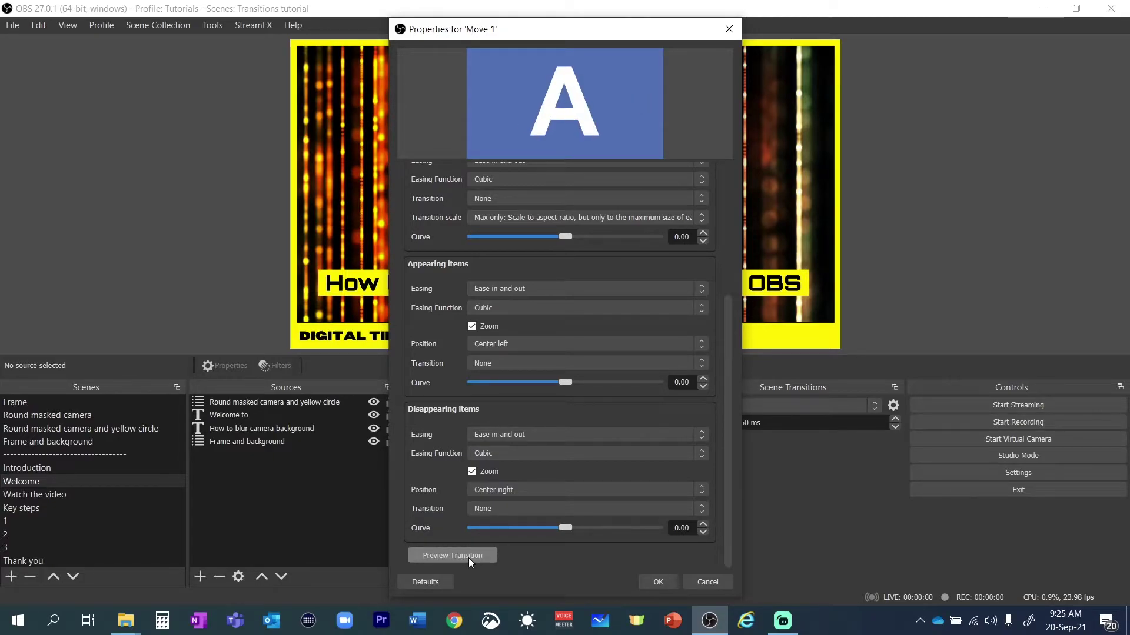
# Step: Turn on Zoom for Move 1's appearing items and choose their starting position
pyautogui.scroll(2, 527, 447)
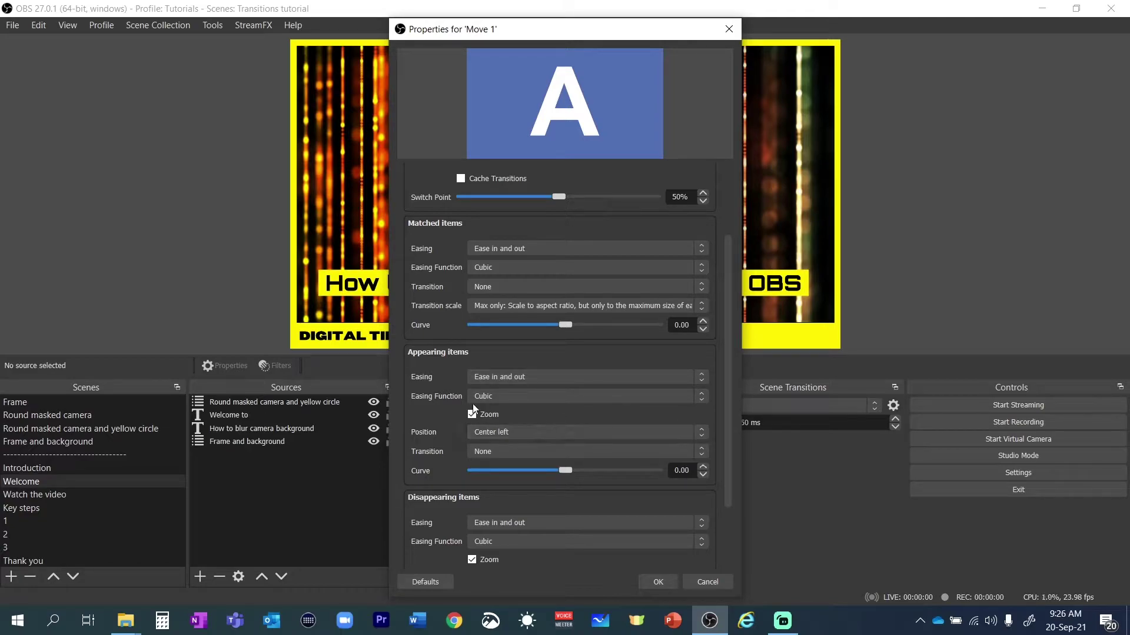
pyautogui.scroll(1, 473, 416)
pyautogui.click(472, 459)
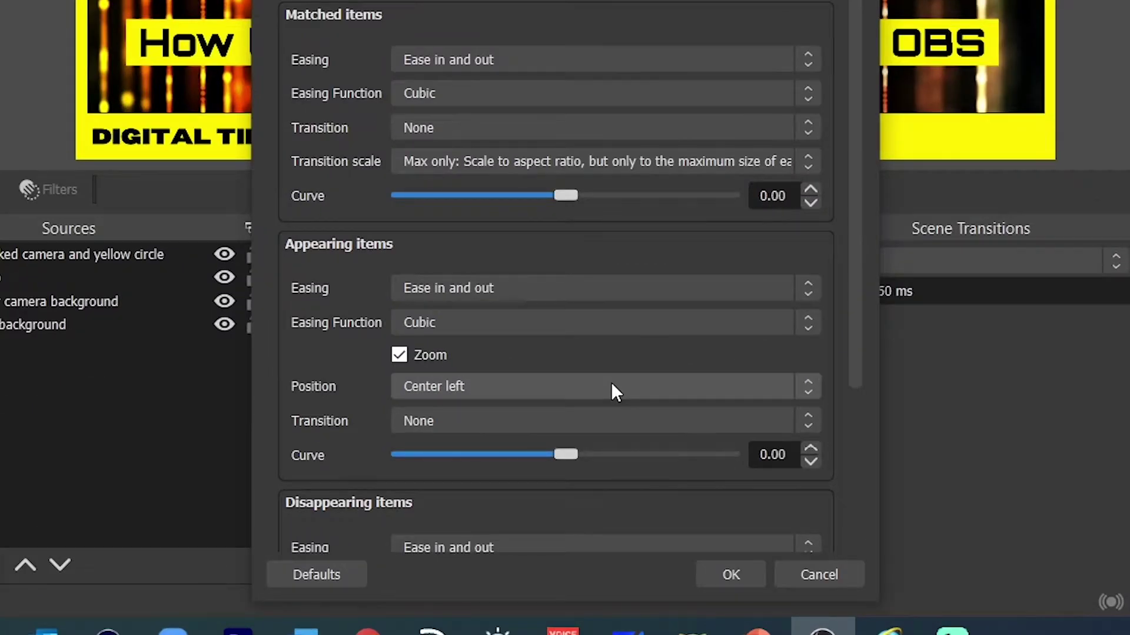
pyautogui.click(590, 476)
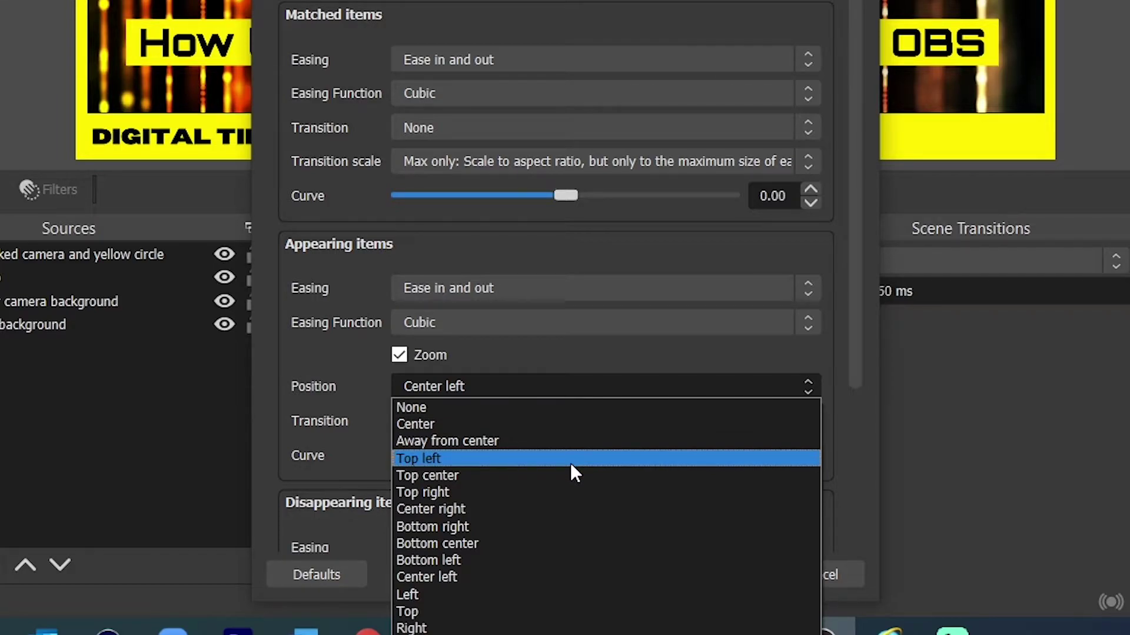
# Step: Start appearing items from the top right and send disappearing items to the top left, previewing each
pyautogui.click(555, 492)
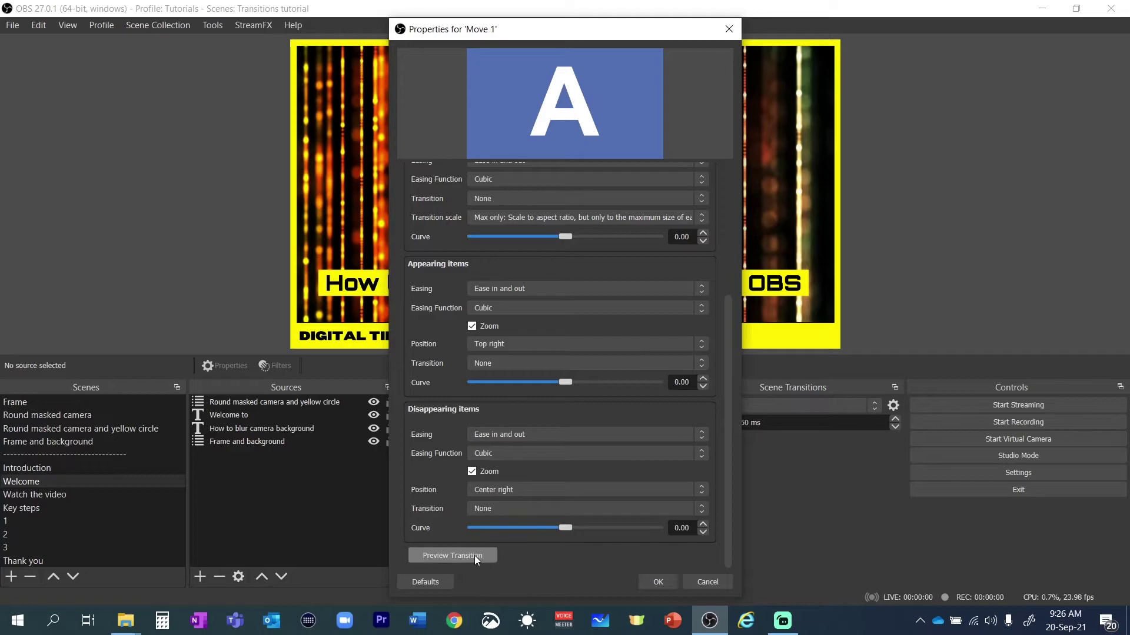
pyautogui.click(473, 555)
pyautogui.click(554, 490)
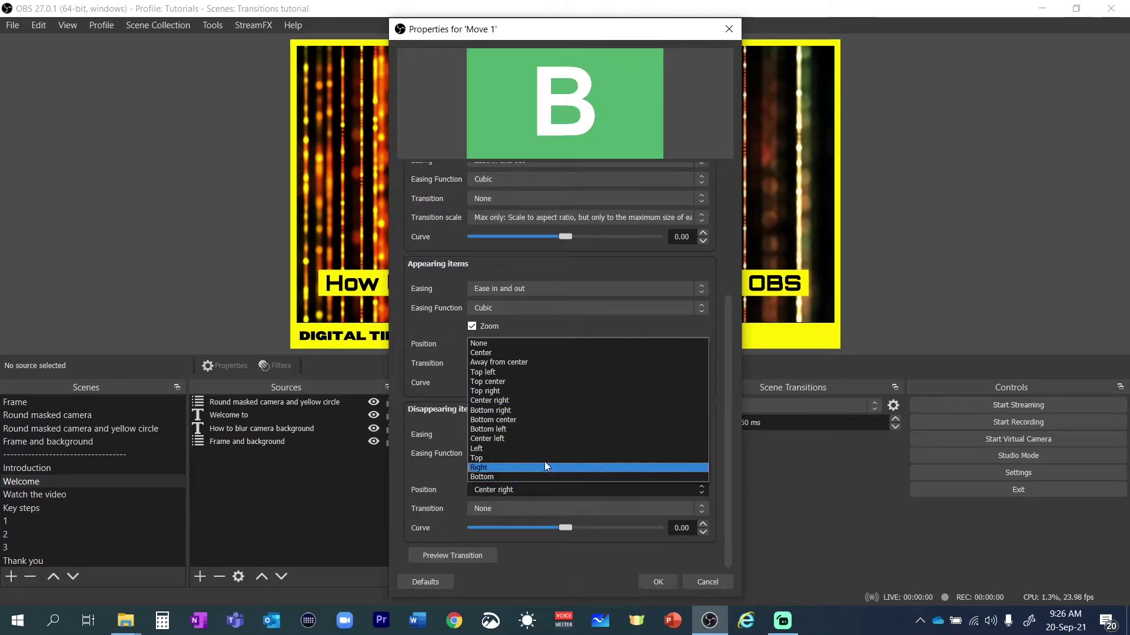
pyautogui.click(533, 371)
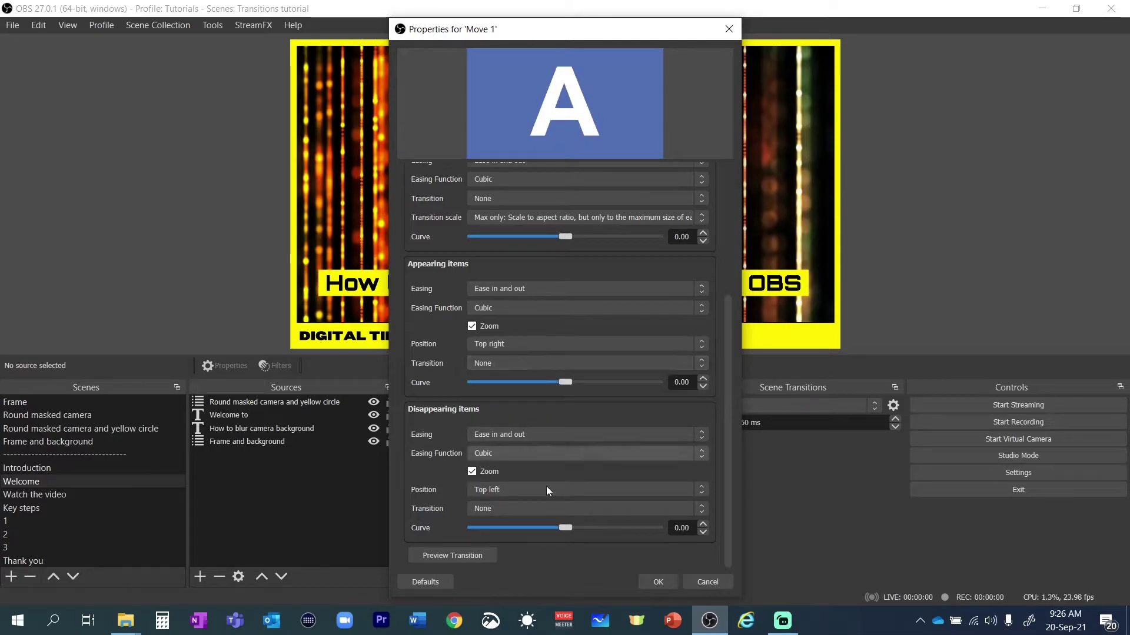
pyautogui.click(447, 551)
# Step: Switch appearing items to start from the bottom left, preview, and save the Move 1 settings
pyautogui.scroll(3, 650, 433)
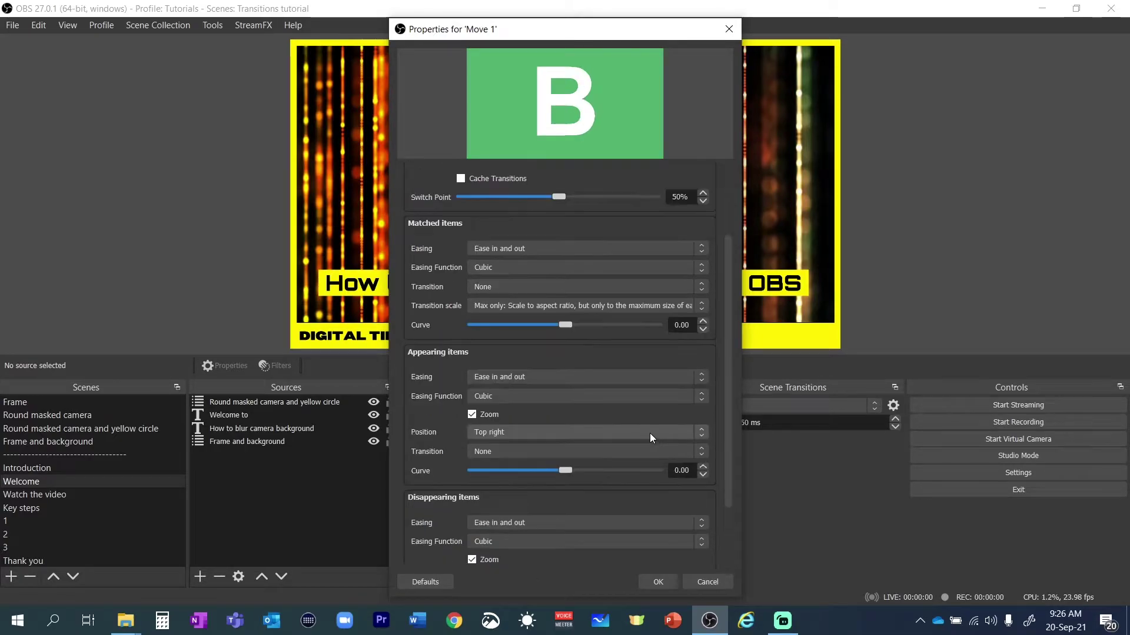
pyautogui.click(650, 434)
pyautogui.click(529, 530)
pyautogui.scroll(-3, 529, 545)
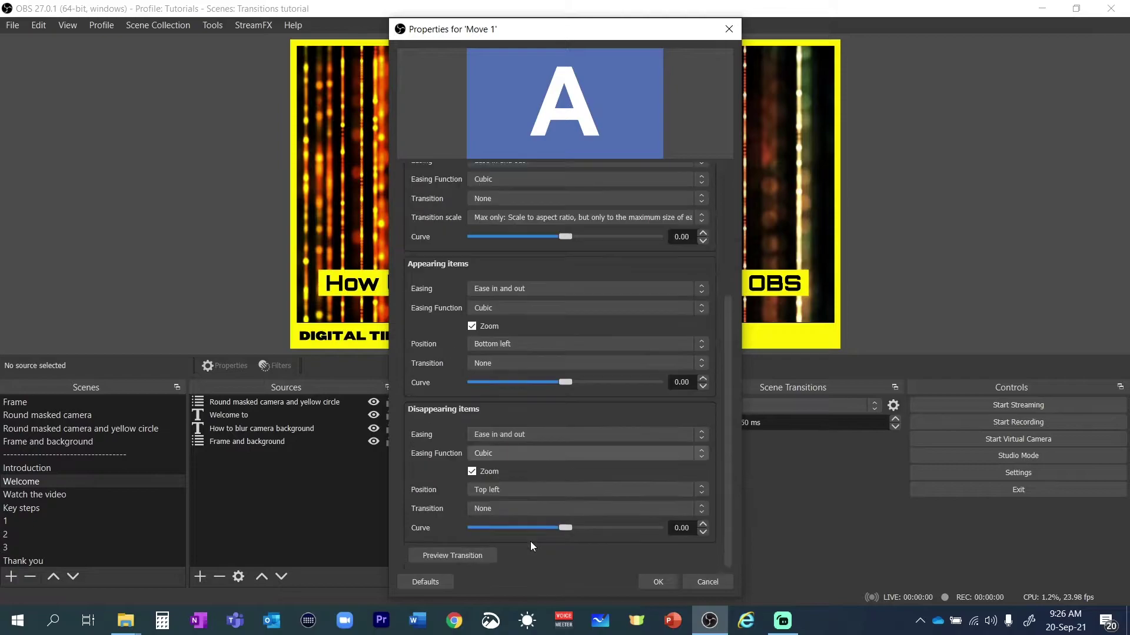
pyautogui.click(469, 554)
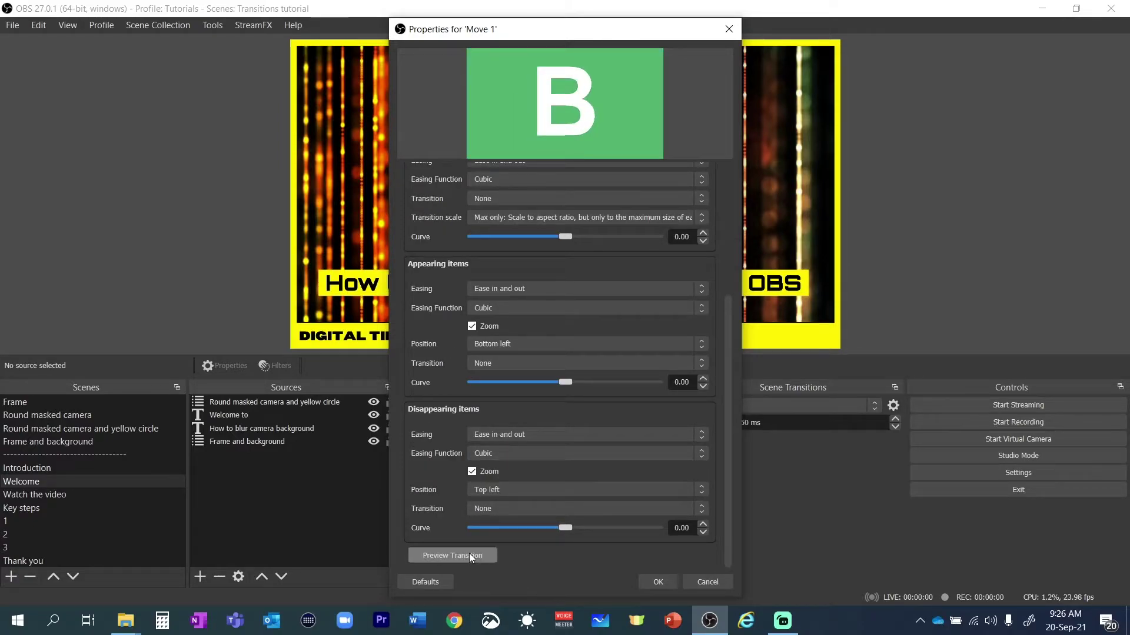
pyautogui.click(657, 582)
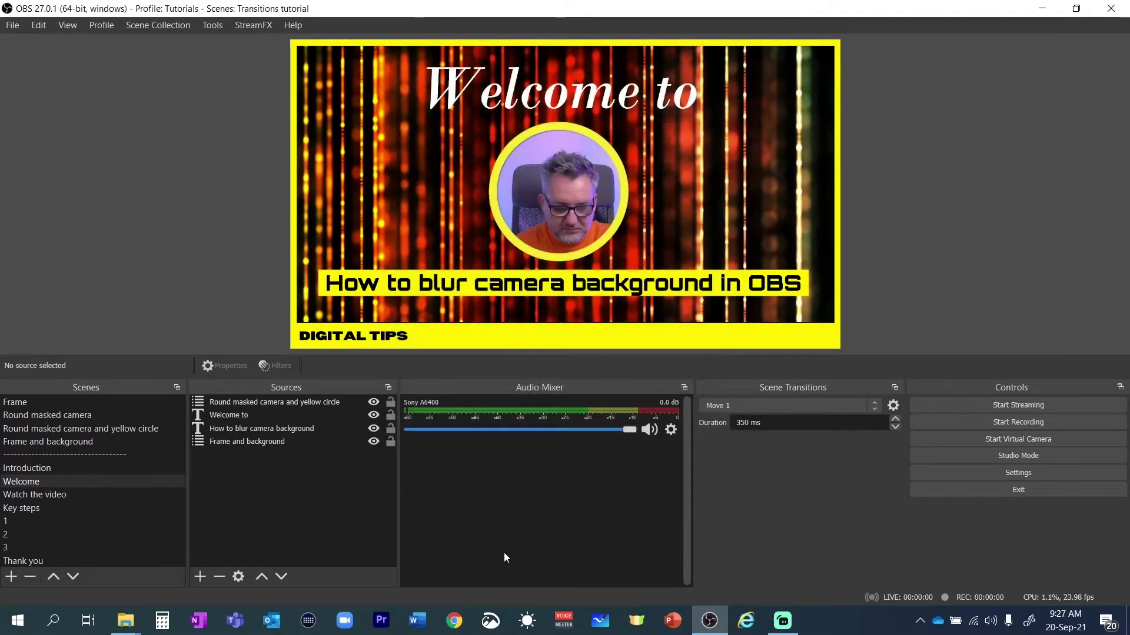
# Step: Watch the Introduction-to-Welcome transition, then change the transition duration to 750 ms
pyautogui.click(48, 467)
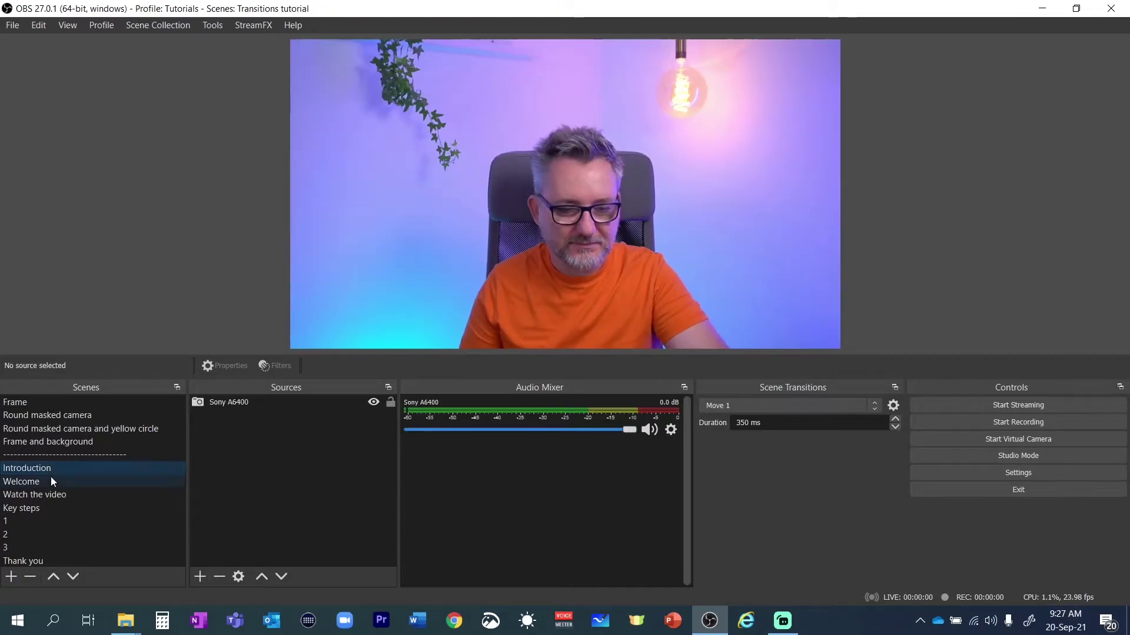
pyautogui.click(49, 481)
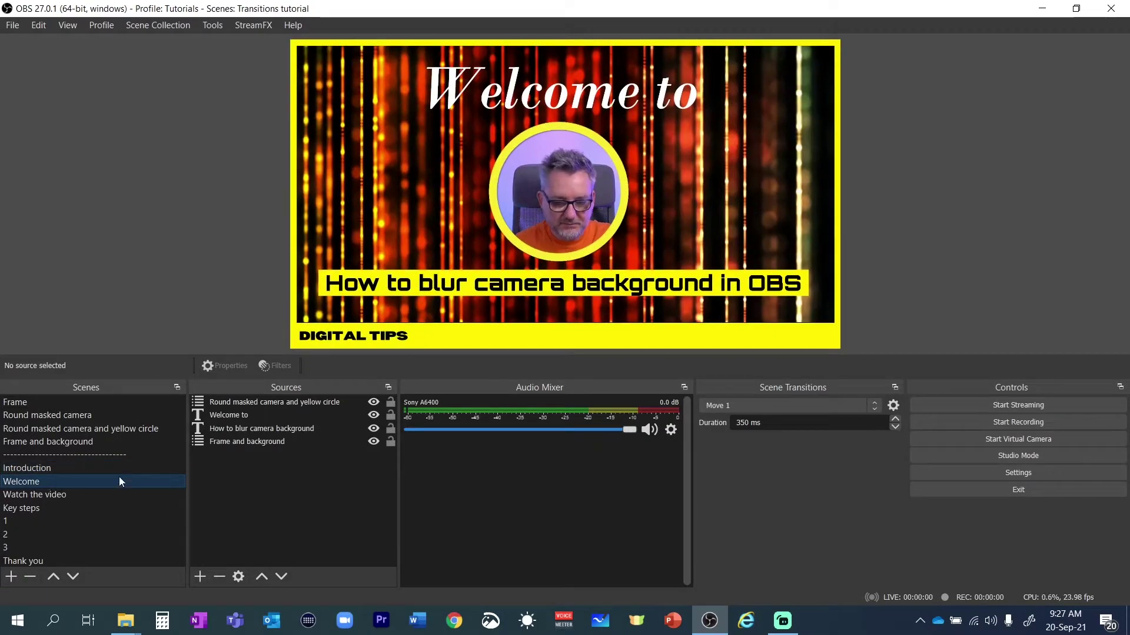
pyautogui.click(750, 423)
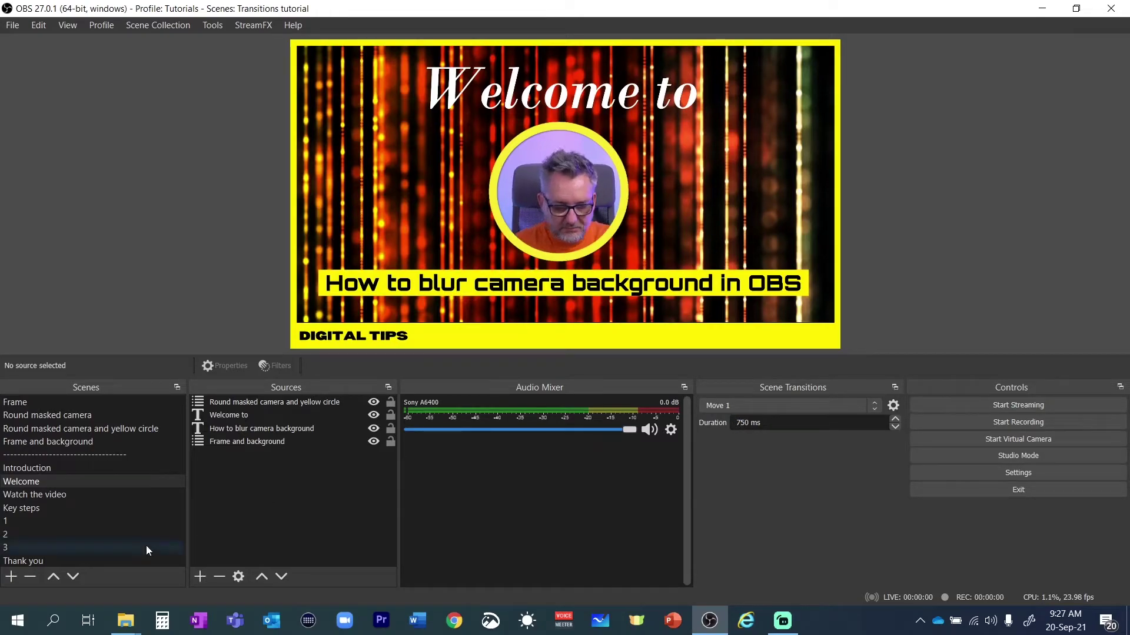
# Step: Test the 750 ms Move 1 transition through every scene from Introduction to Thank you and back
pyautogui.click(63, 467)
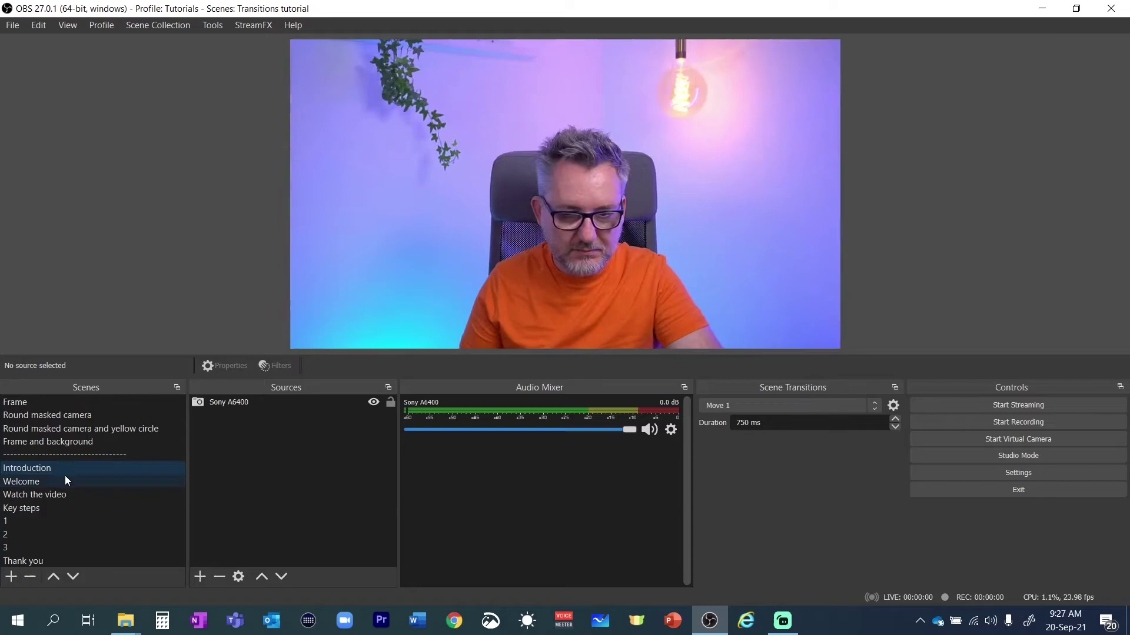
pyautogui.click(58, 482)
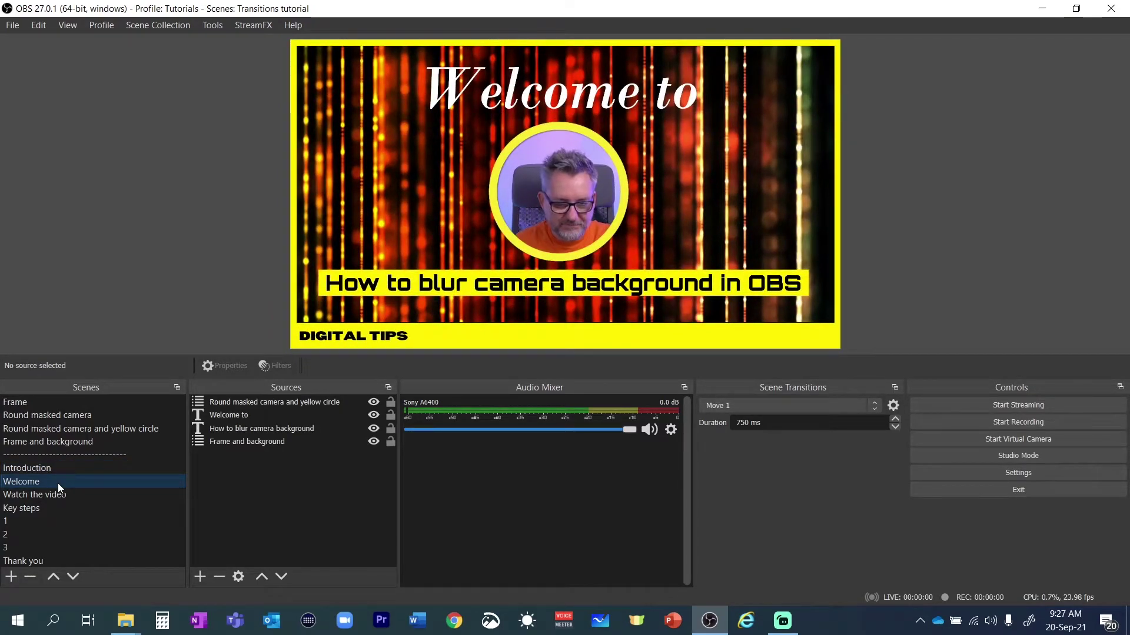
pyautogui.click(53, 495)
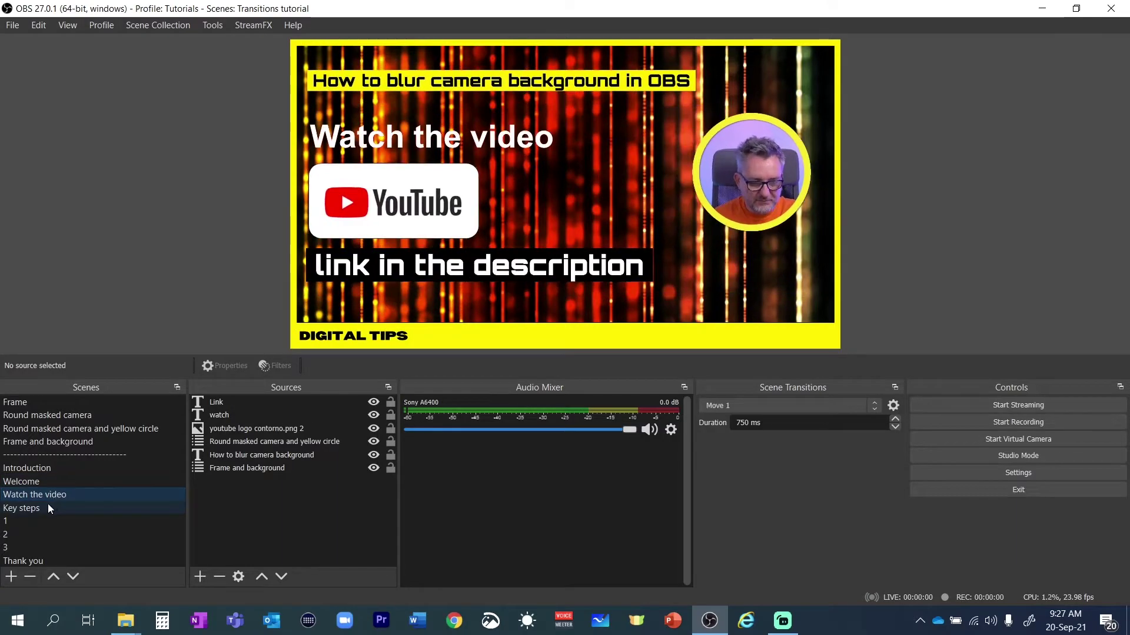
pyautogui.click(48, 506)
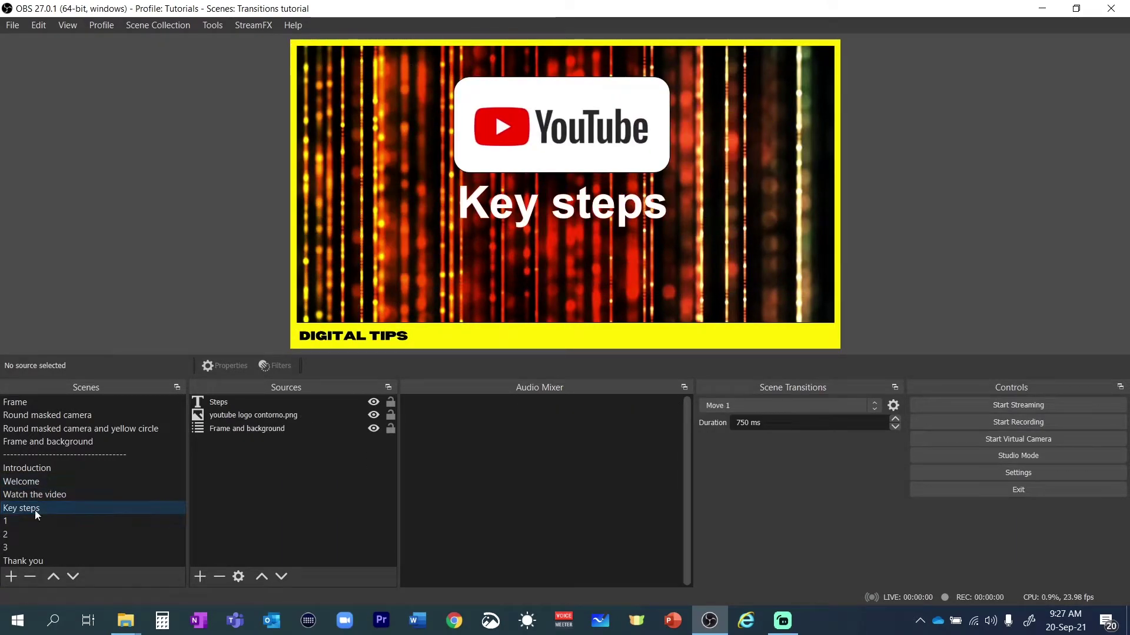
pyautogui.click(19, 523)
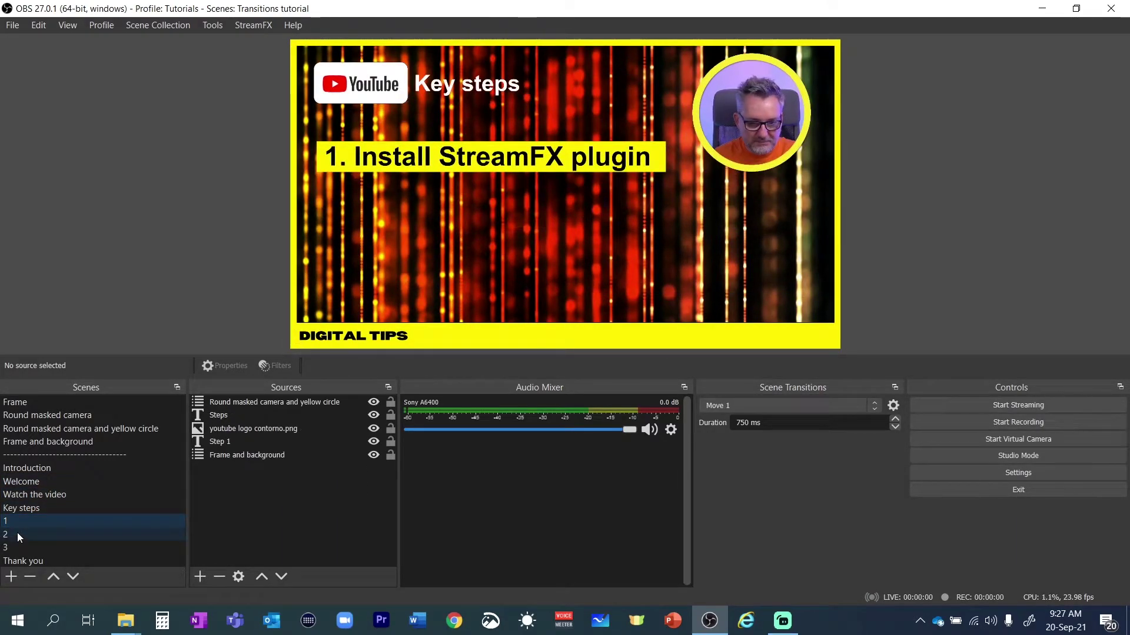
pyautogui.click(17, 534)
pyautogui.click(19, 547)
pyautogui.click(24, 560)
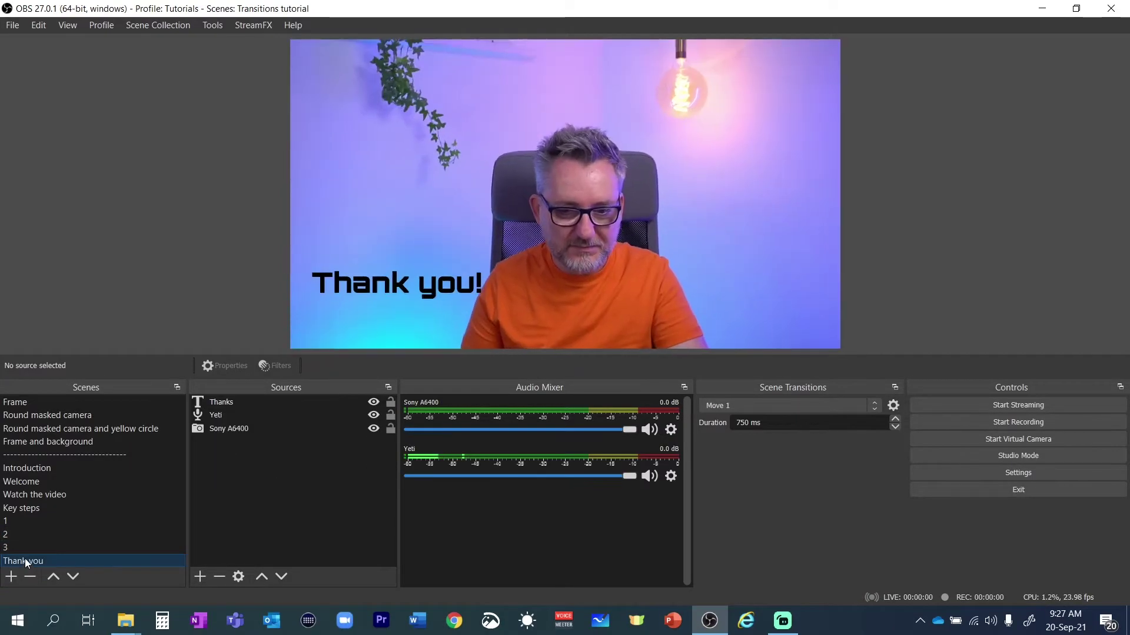
pyautogui.click(43, 471)
pyautogui.click(893, 405)
# Step: In Move 1's properties, set the appearing curve to -0.46 and disappearing curve to 1.53, previewing the result
pyautogui.click(916, 442)
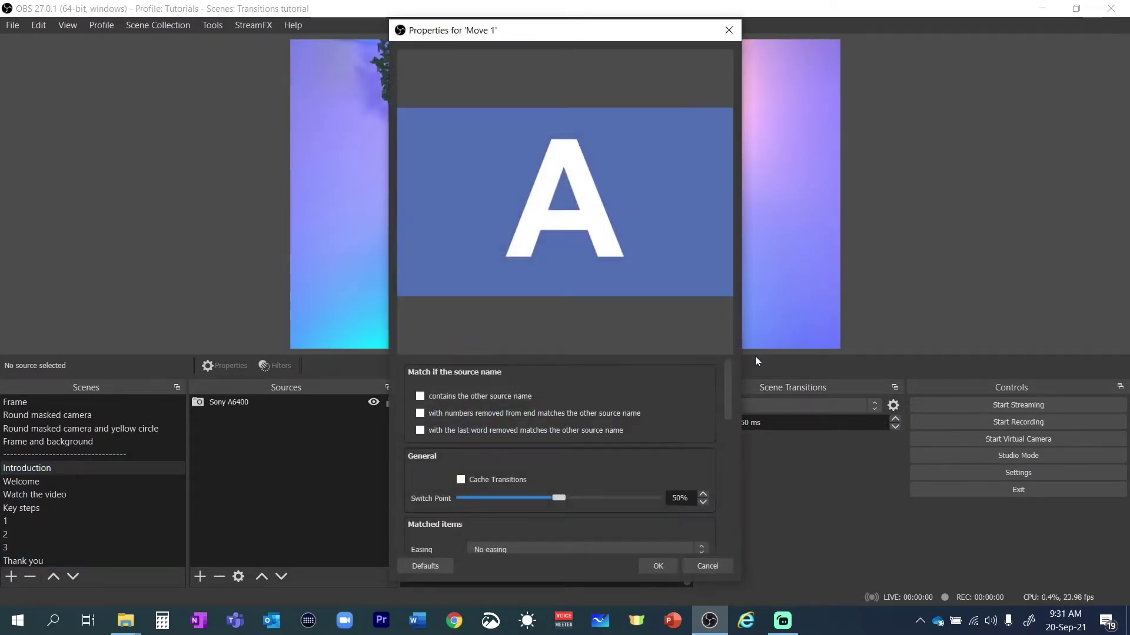
pyautogui.scroll(-2, 553, 487)
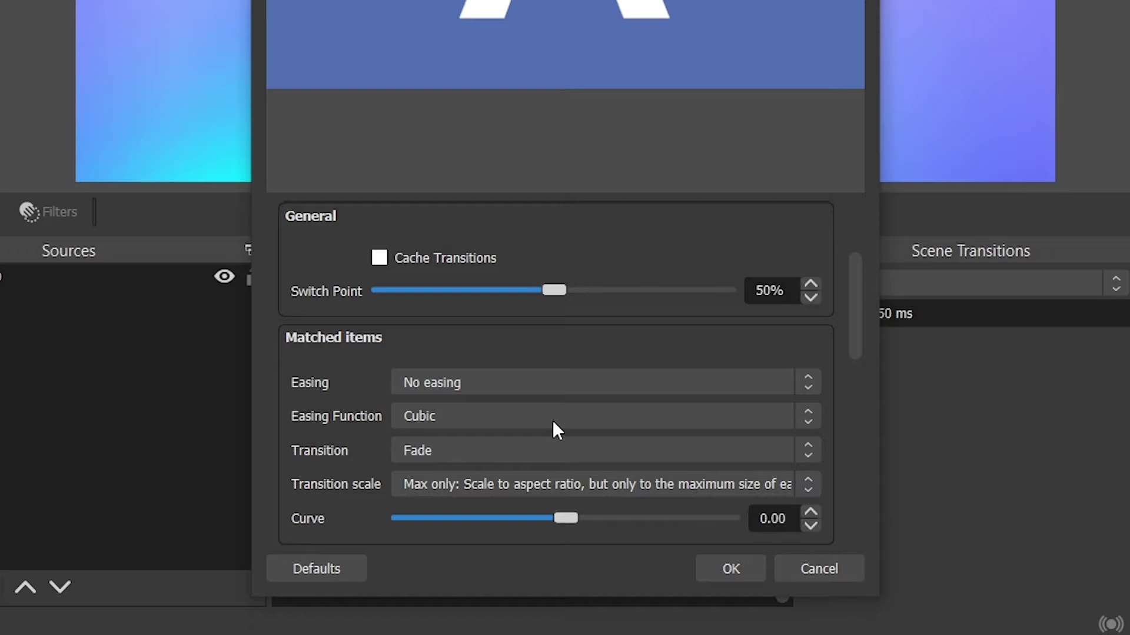
pyautogui.scroll(-5, 563, 461)
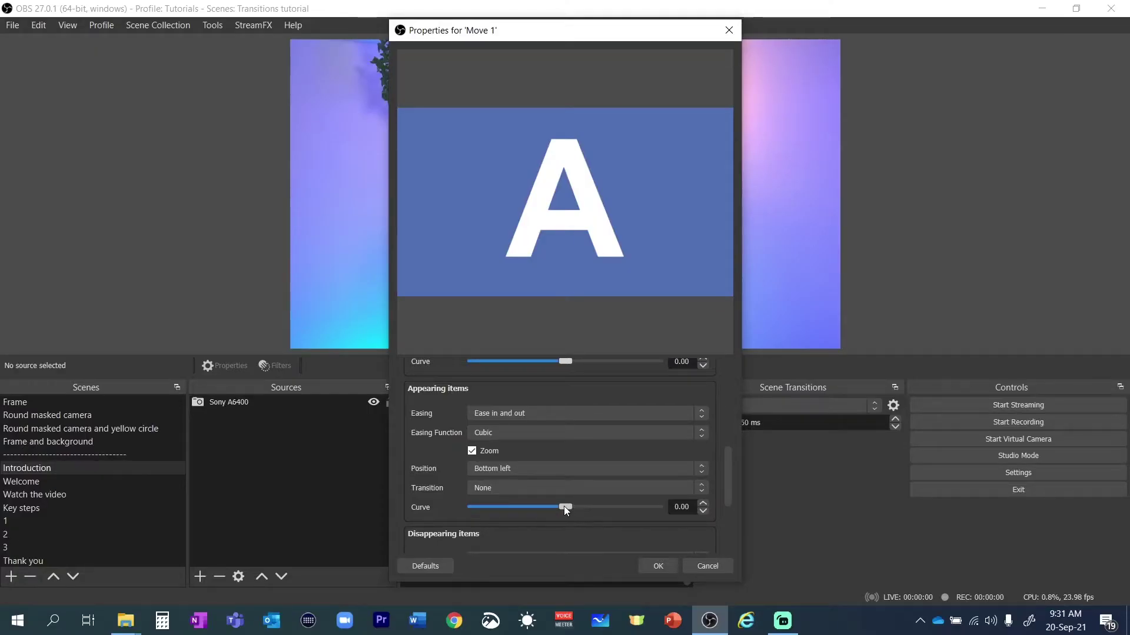
pyautogui.moveTo(565, 507); pyautogui.dragTo(585, 507)
pyautogui.scroll(-3, 639, 540)
pyautogui.click(457, 542)
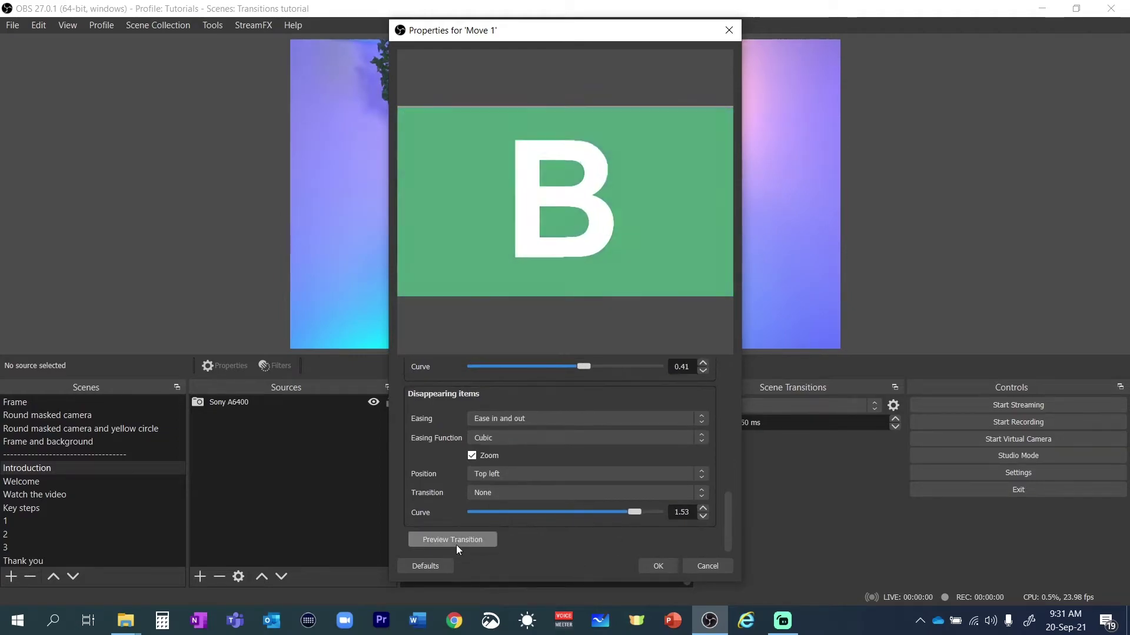
pyautogui.moveTo(585, 367); pyautogui.dragTo(543, 367)
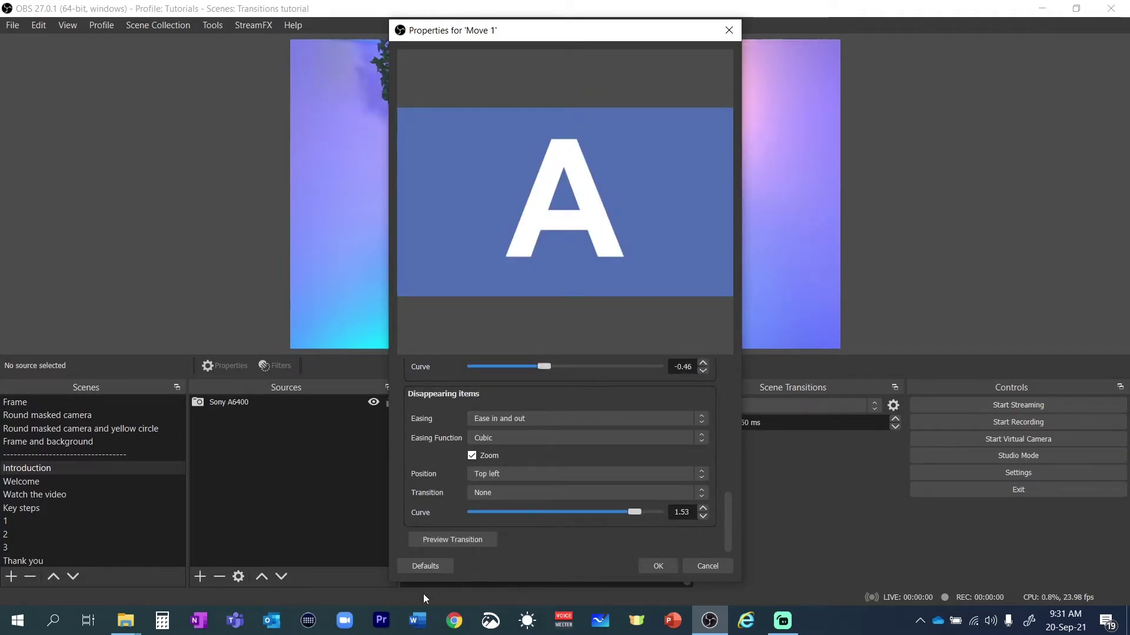
pyautogui.click(456, 539)
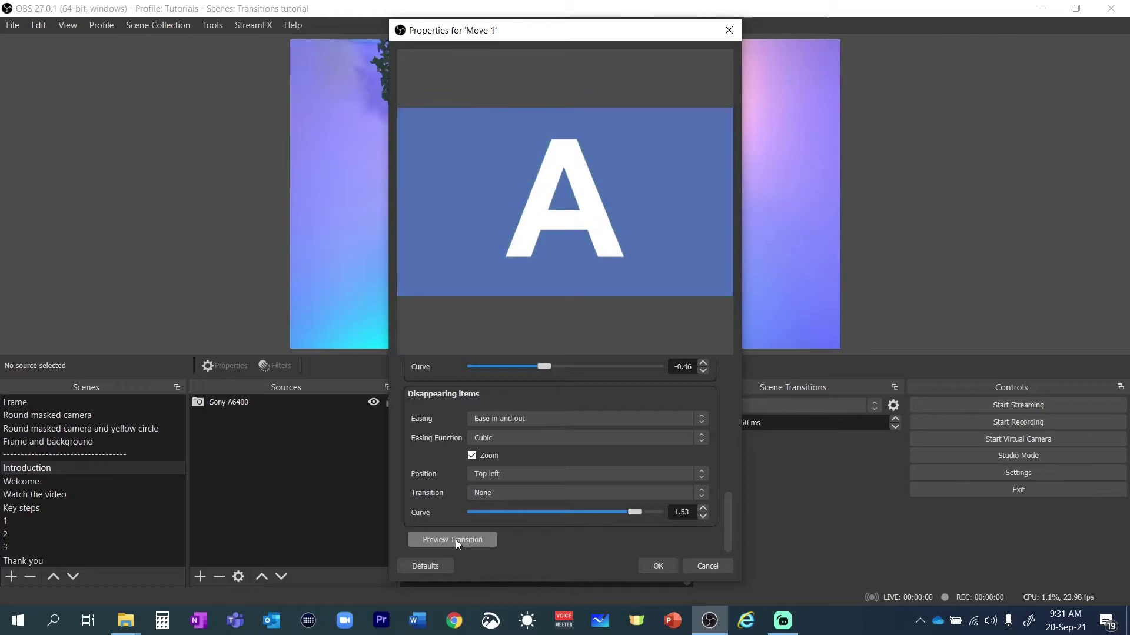
pyautogui.click(456, 539)
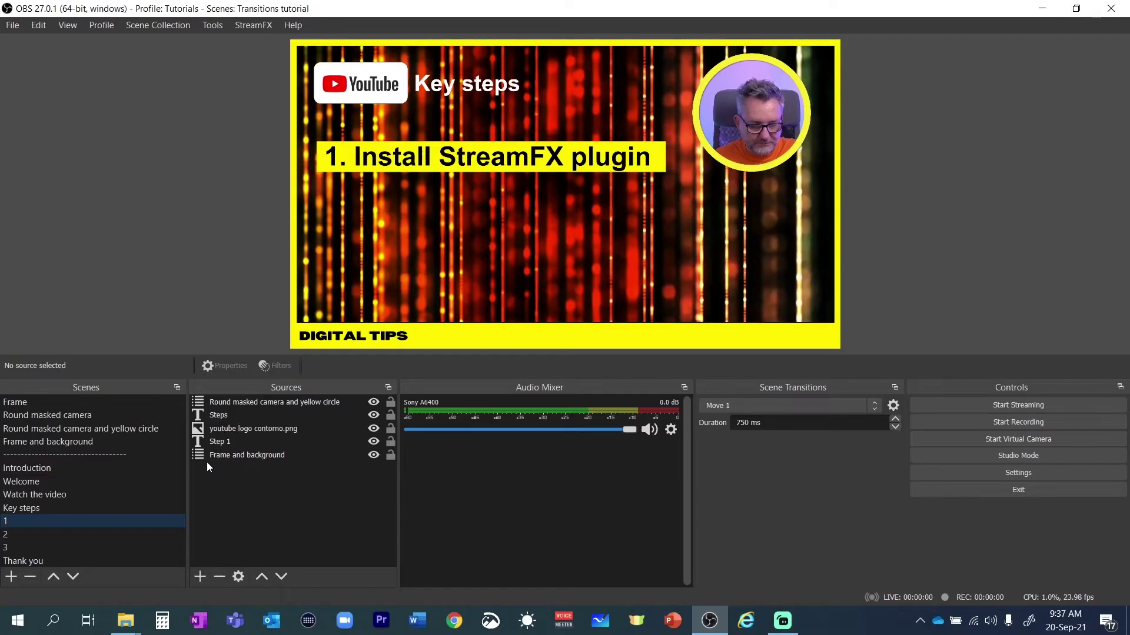
# Step: Select the Step 1 text source in scene 1
pyautogui.click(230, 442)
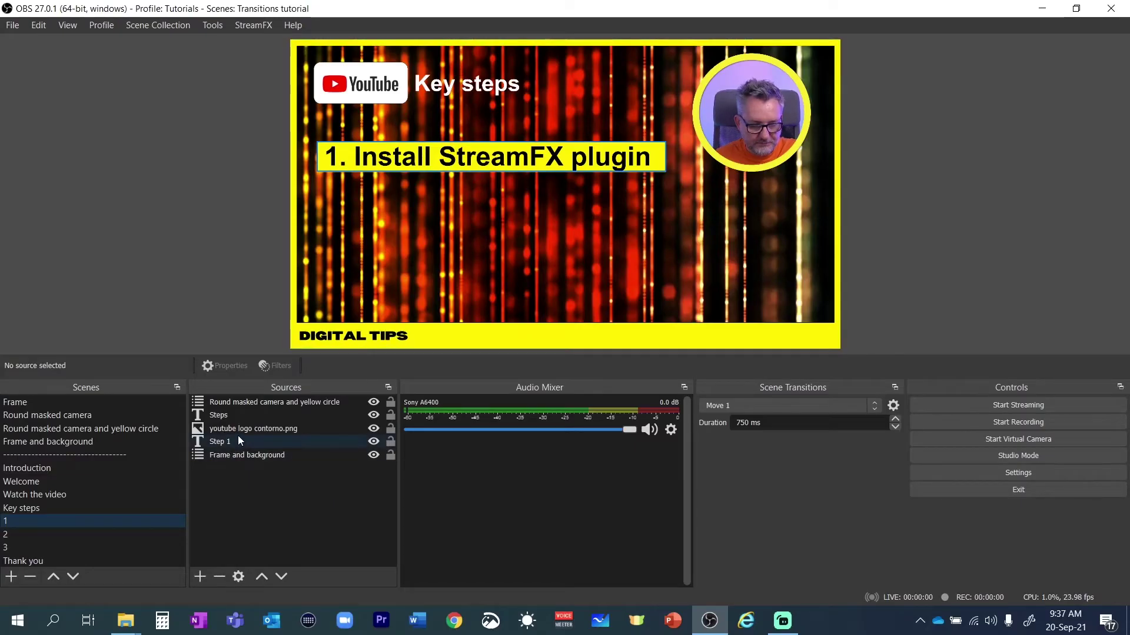
# Step: Add a Move transition override filter with its default name to the Step 1 source
pyautogui.rightClick(267, 445)
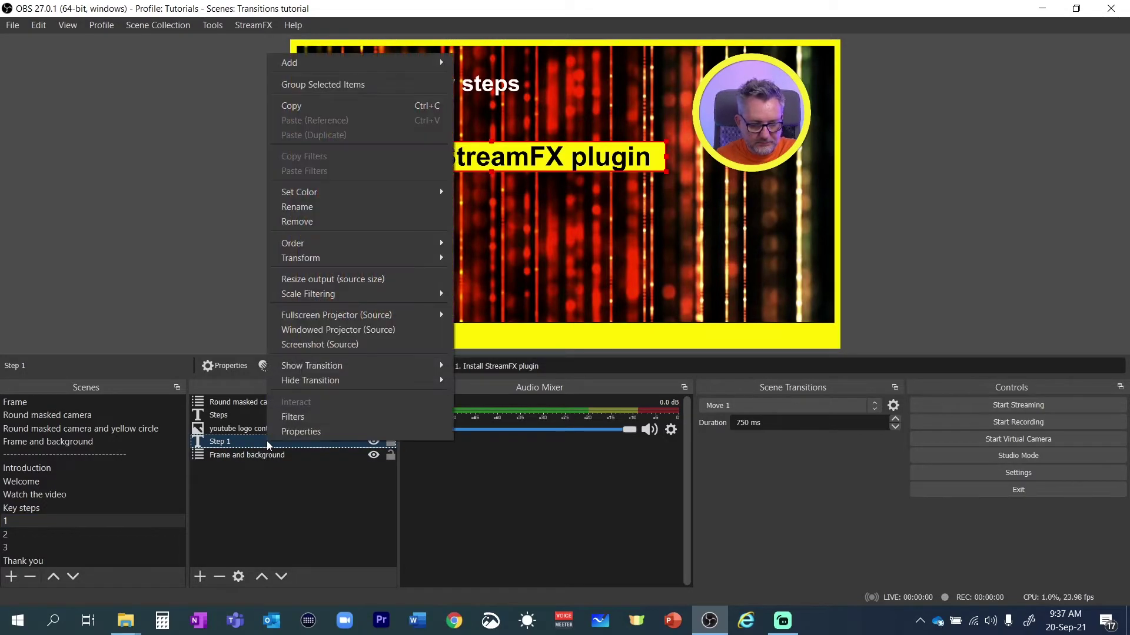
pyautogui.click(296, 421)
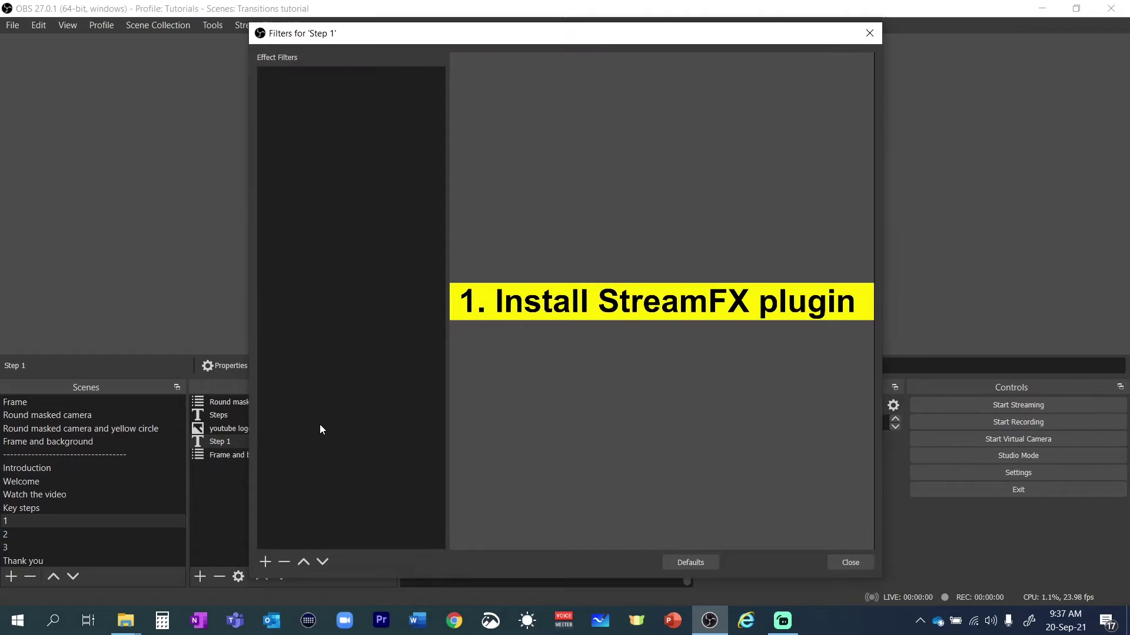
pyautogui.click(265, 562)
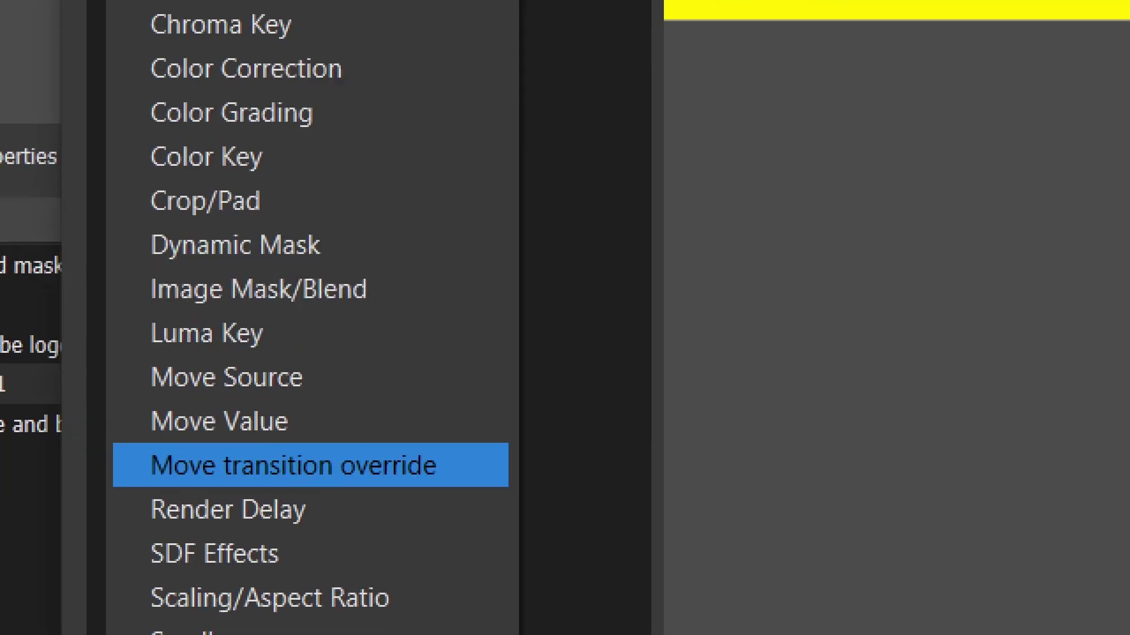
pyautogui.click(294, 464)
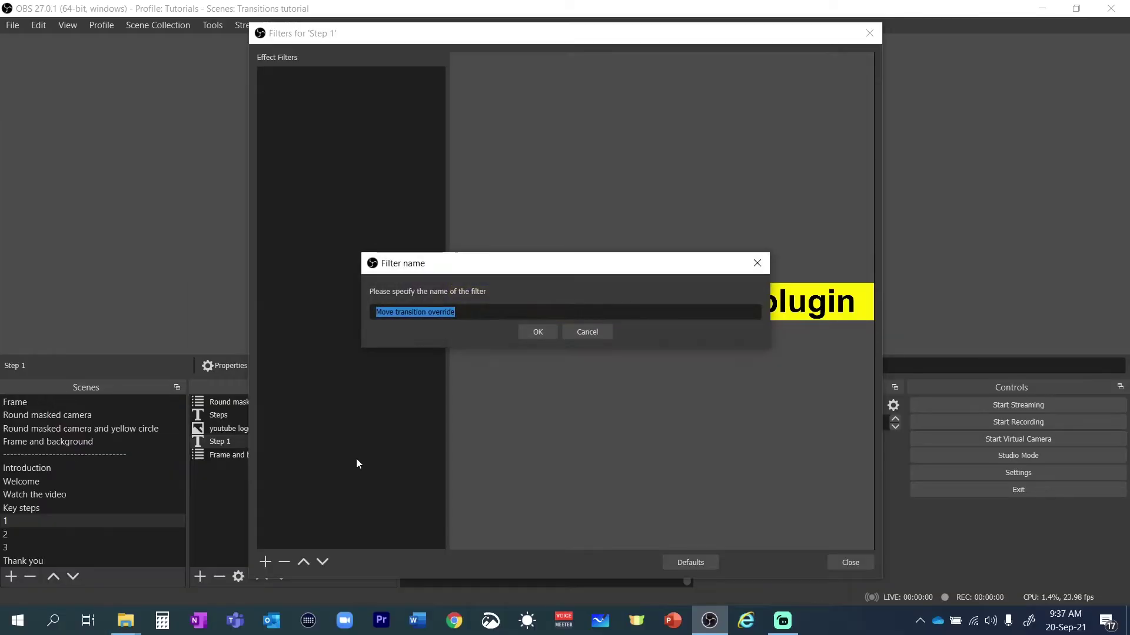
pyautogui.click(549, 334)
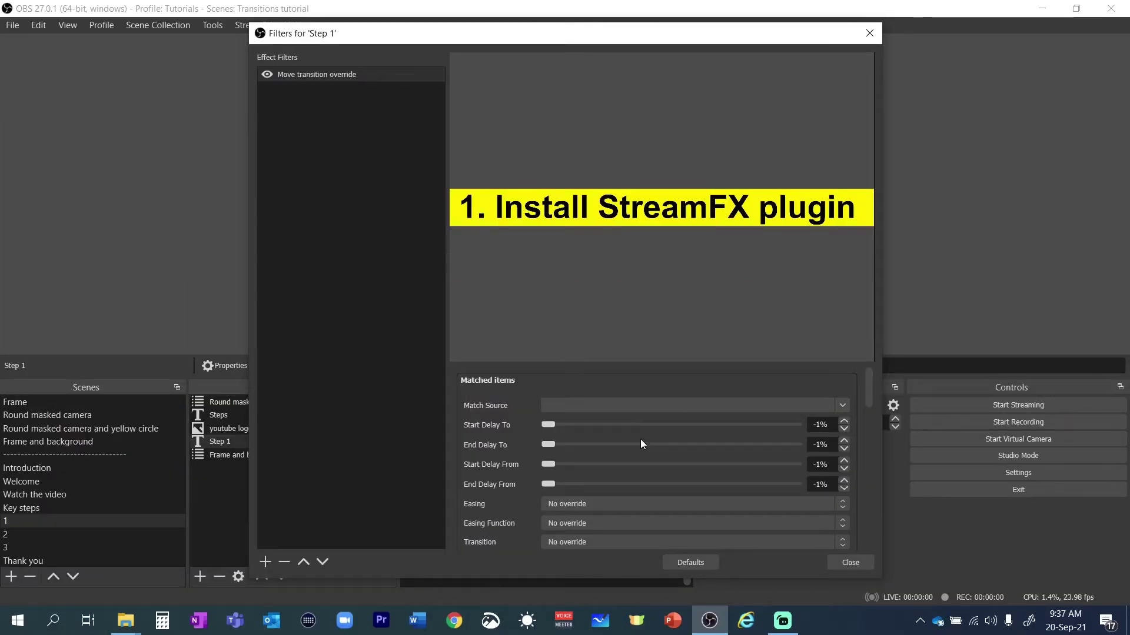
pyautogui.scroll(-3, 649, 457)
pyautogui.scroll(-5, 649, 459)
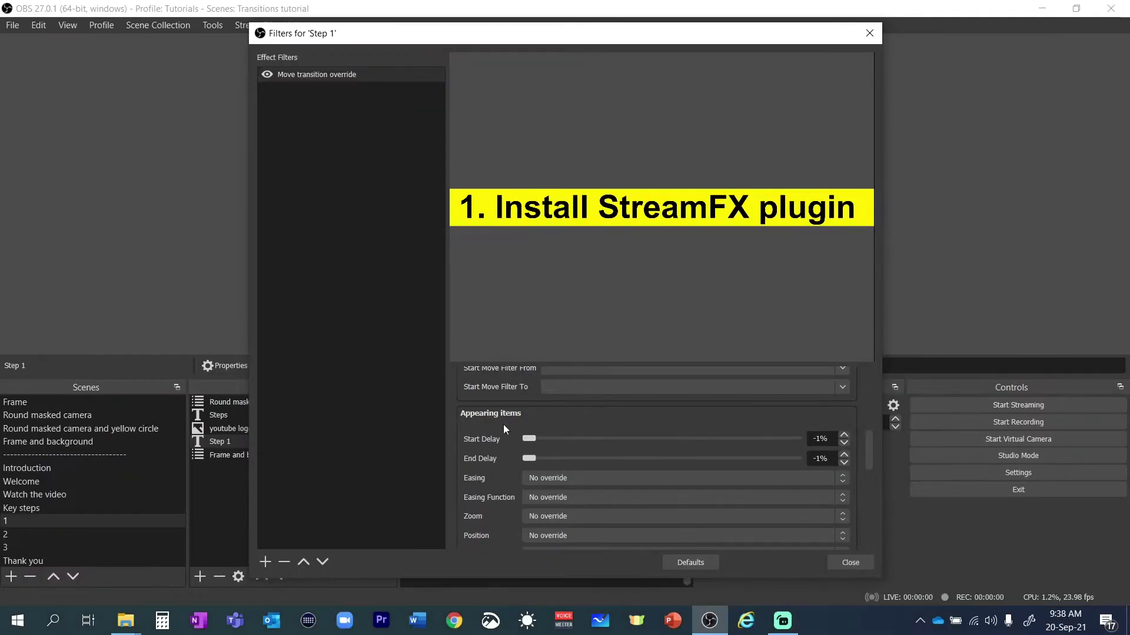
pyautogui.scroll(-1, 580, 446)
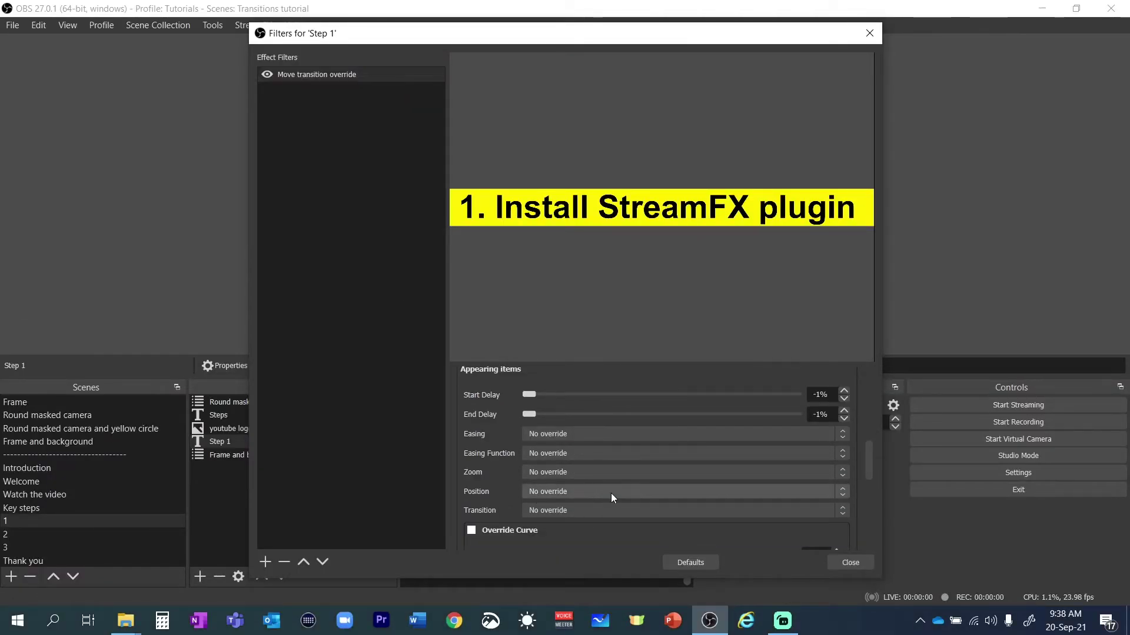
pyautogui.click(845, 473)
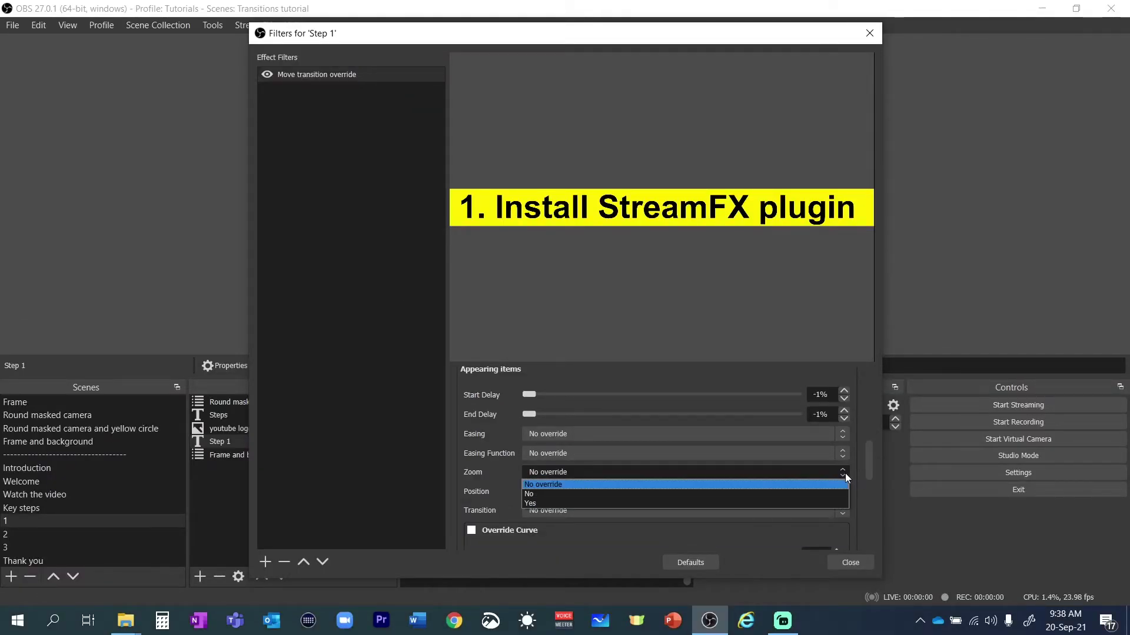
# Step: Set Step 1's appearing items to Zoom No and Position Left, and enable Override Curve
pyautogui.click(804, 497)
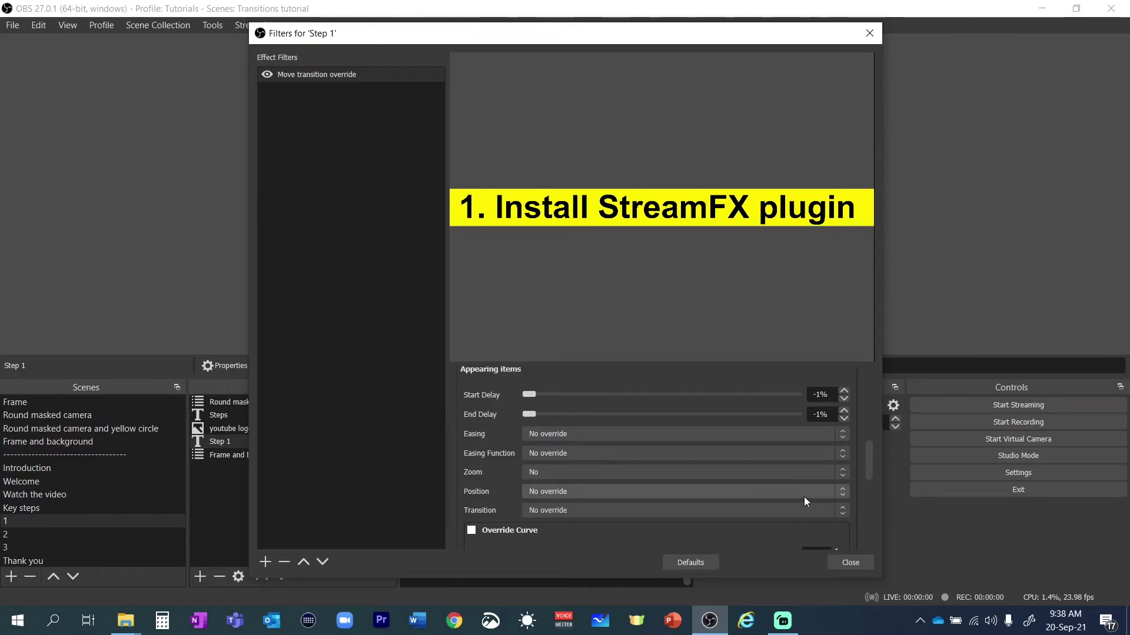
pyautogui.click(844, 491)
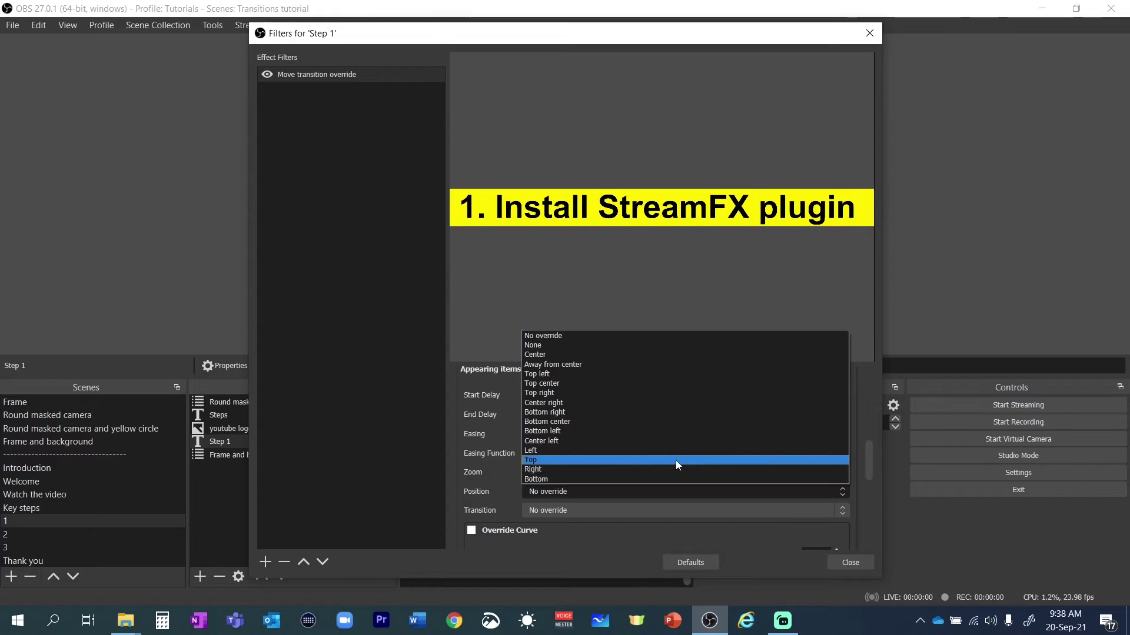
pyautogui.click(639, 453)
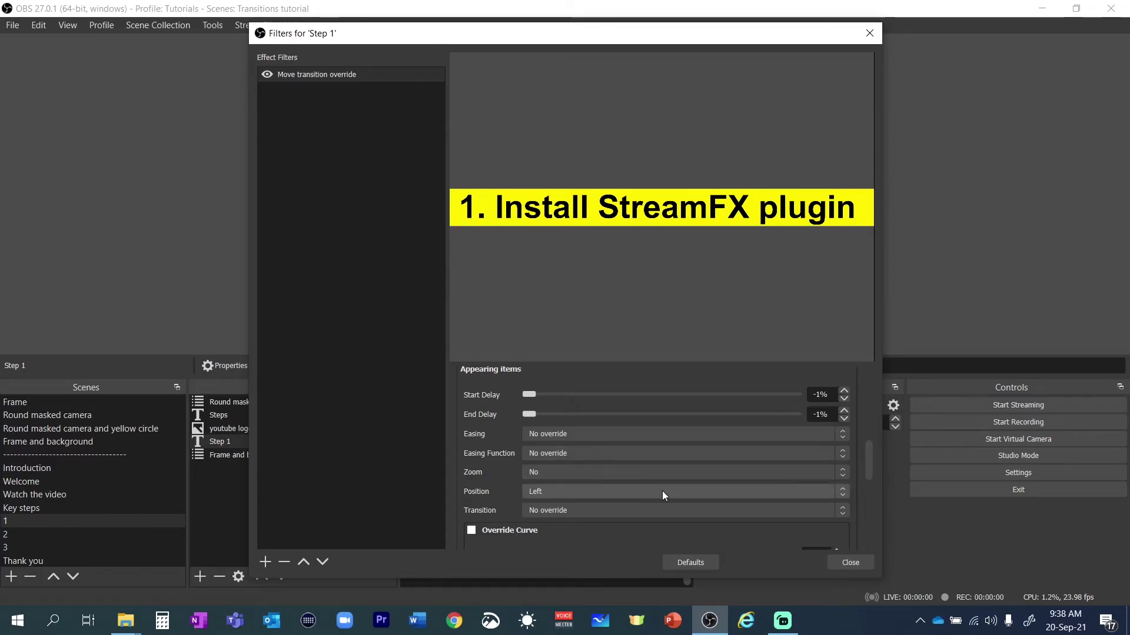
pyautogui.scroll(-1, 528, 551)
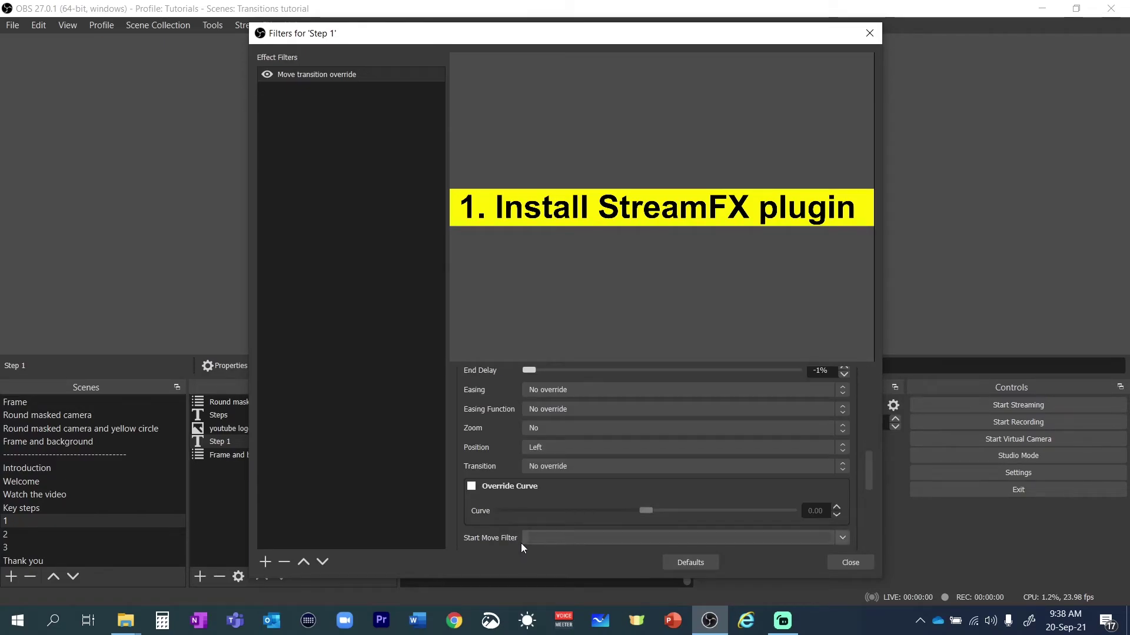
pyautogui.click(466, 487)
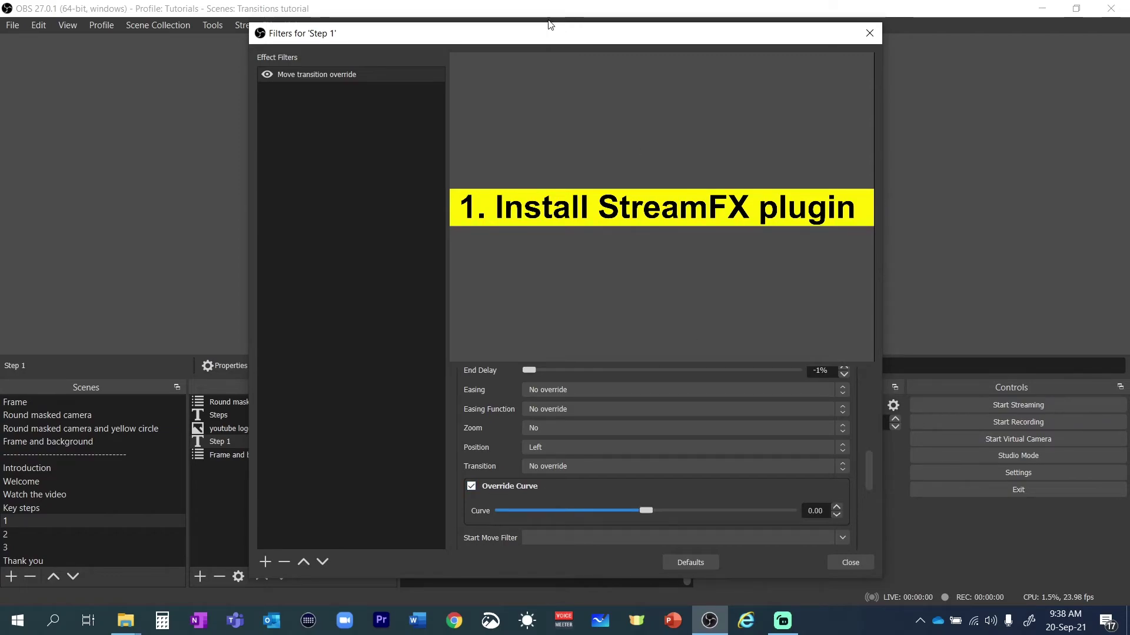
pyautogui.moveTo(506, 40); pyautogui.dragTo(514, 44)
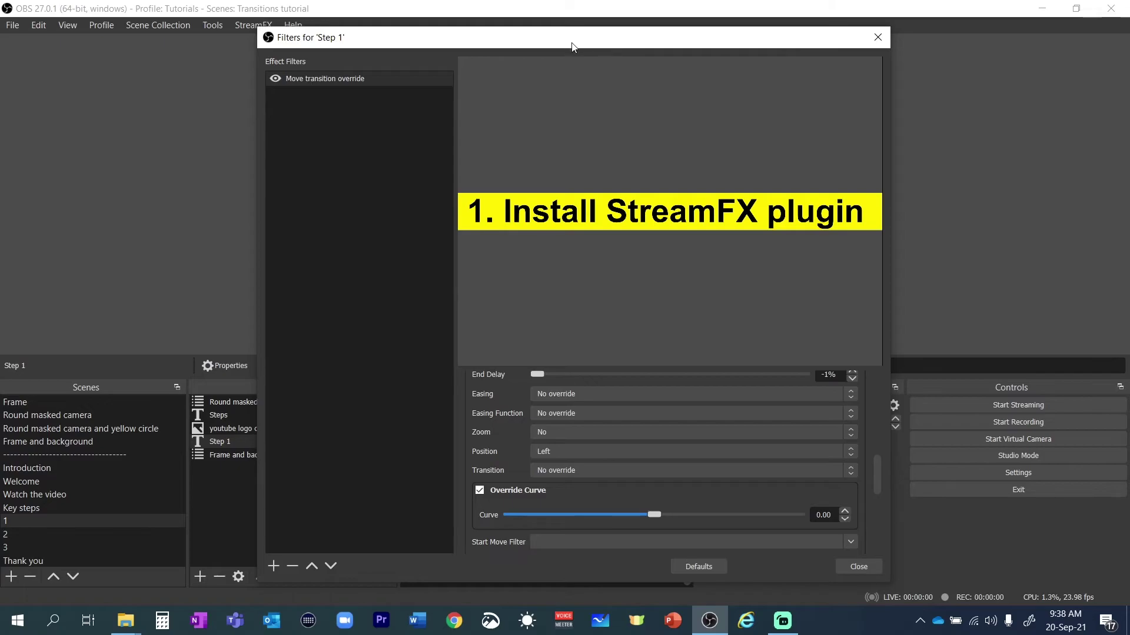
# Step: Test Step 1's slide-in by switching between the Key steps scene and scene 1
pyautogui.moveTo(574, 46); pyautogui.dragTo(1091, 36)
pyautogui.click(21, 507)
pyautogui.click(32, 521)
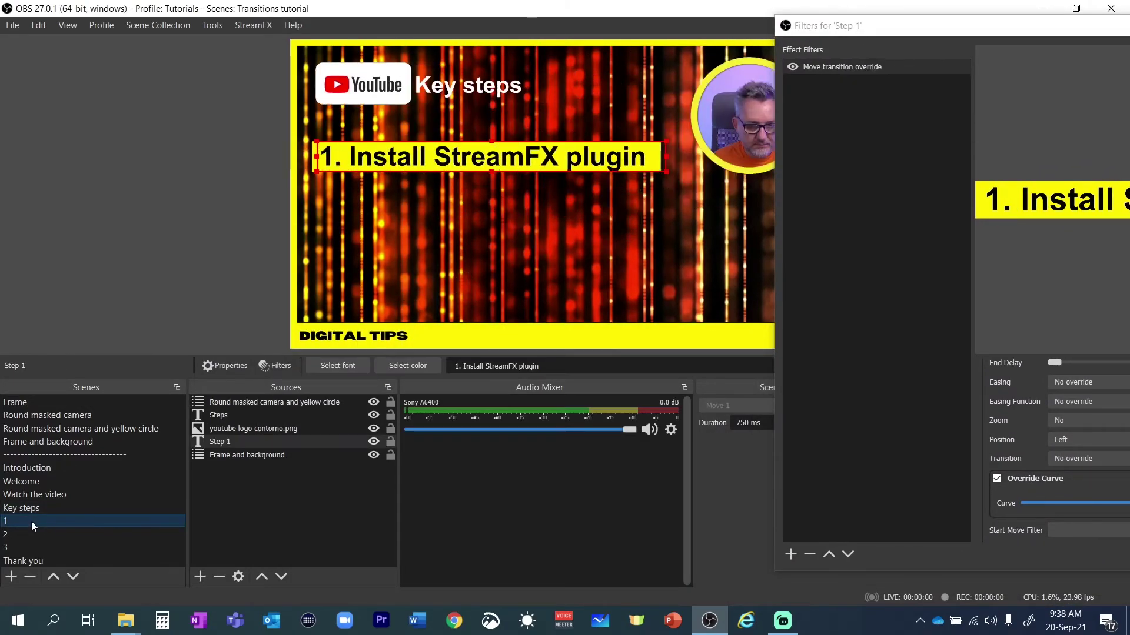
pyautogui.click(30, 510)
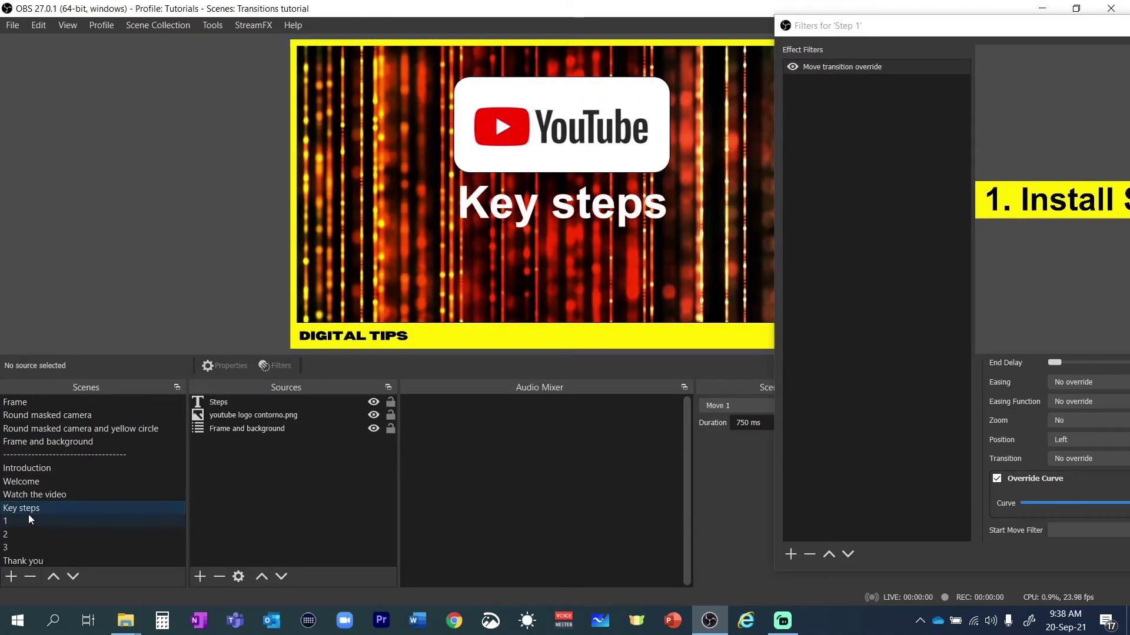
pyautogui.click(28, 520)
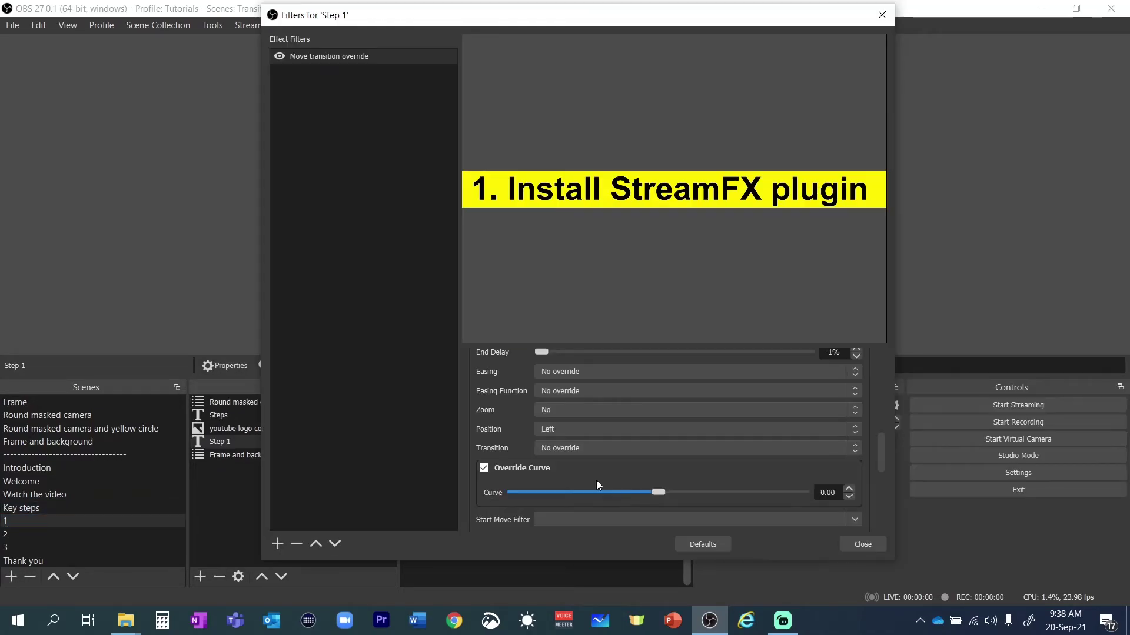
# Step: Set disappearing items to Zoom No and Position Left, with Override Curve ticked
pyautogui.scroll(-5, 596, 480)
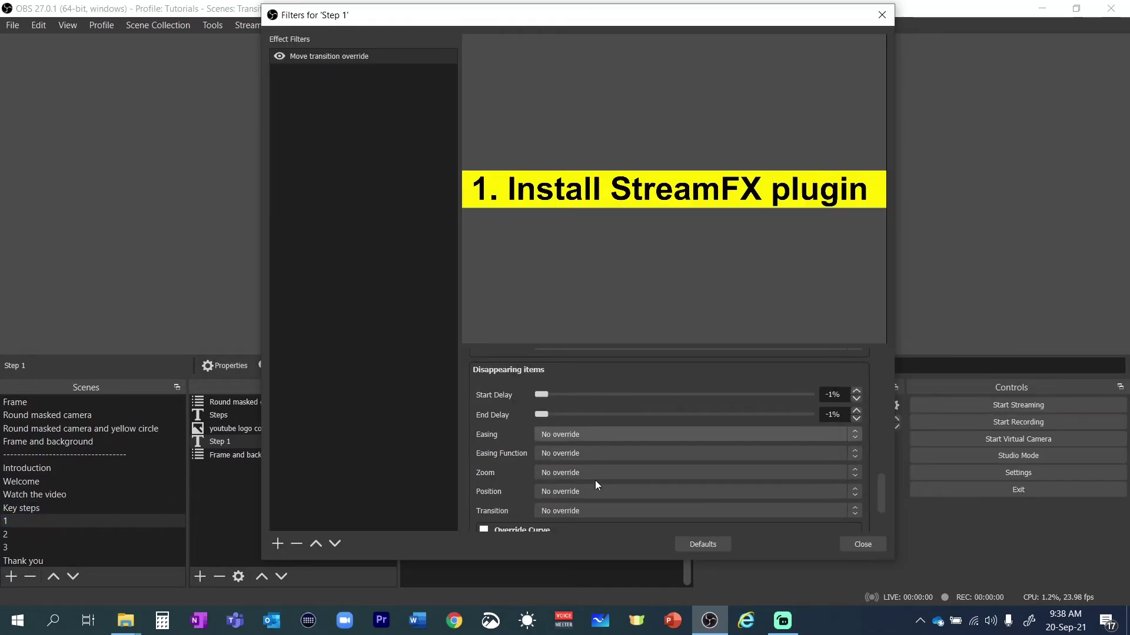
pyautogui.scroll(-2, 595, 480)
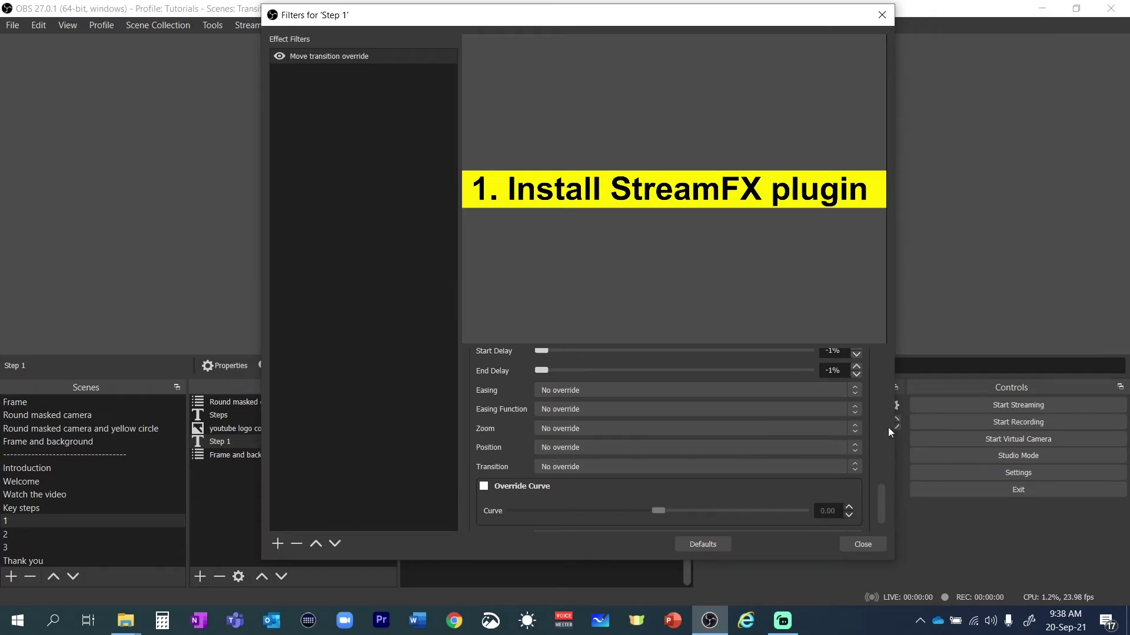
pyautogui.click(828, 429)
pyautogui.click(769, 451)
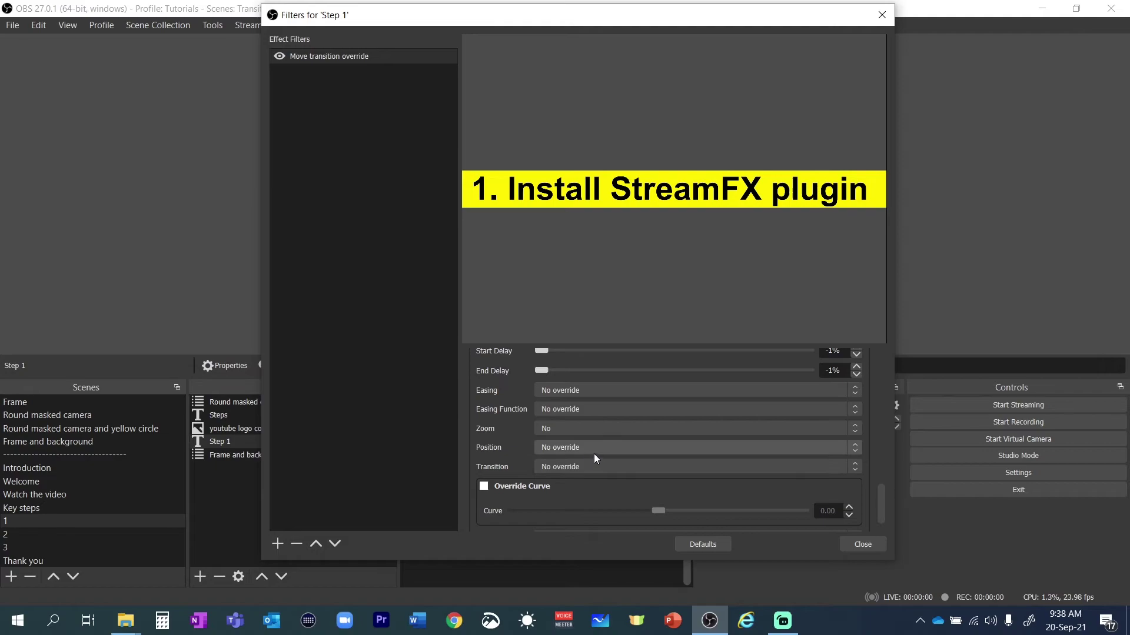
pyautogui.click(855, 448)
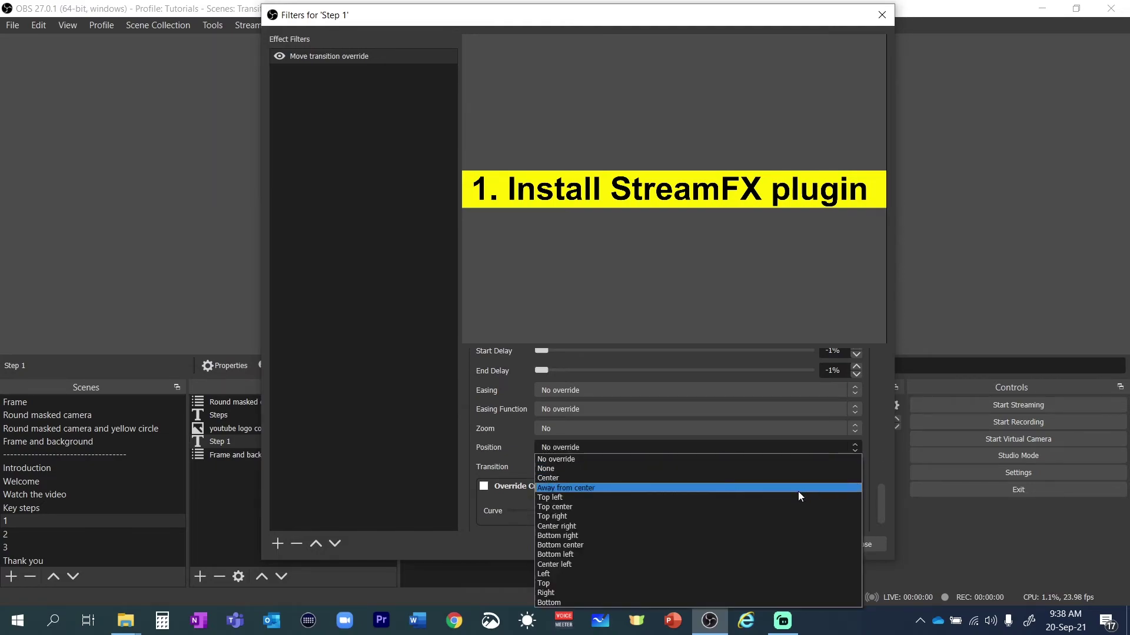
pyautogui.click(654, 574)
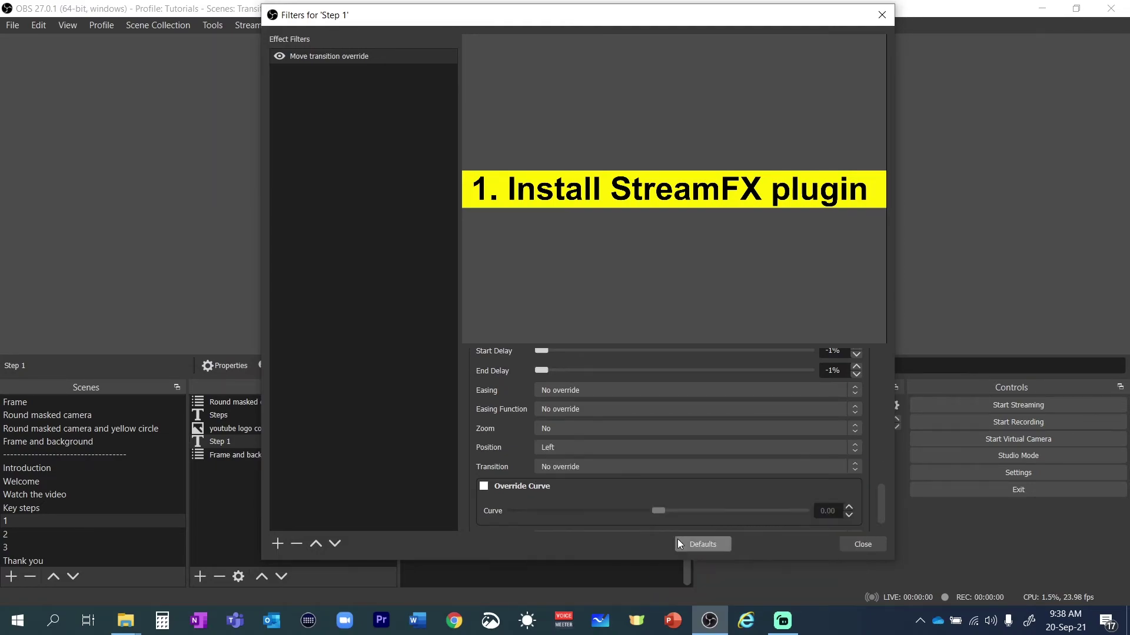
pyautogui.click(485, 488)
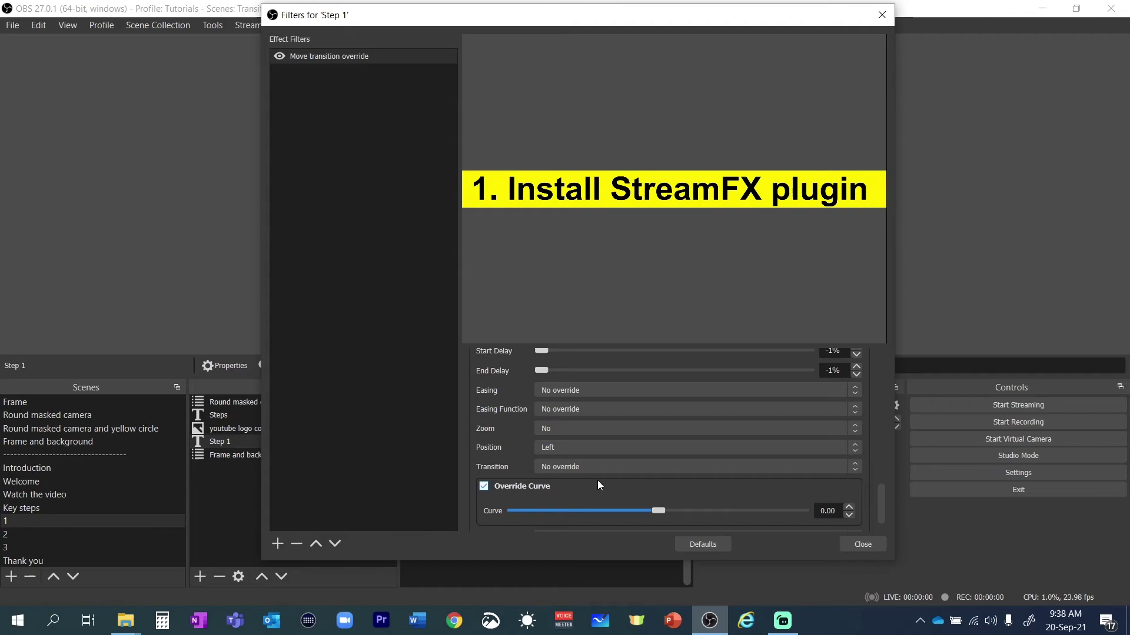
# Step: Close the filter settings, retest the scene 1 transition, and copy the Step 1 text's filters
pyautogui.click(862, 544)
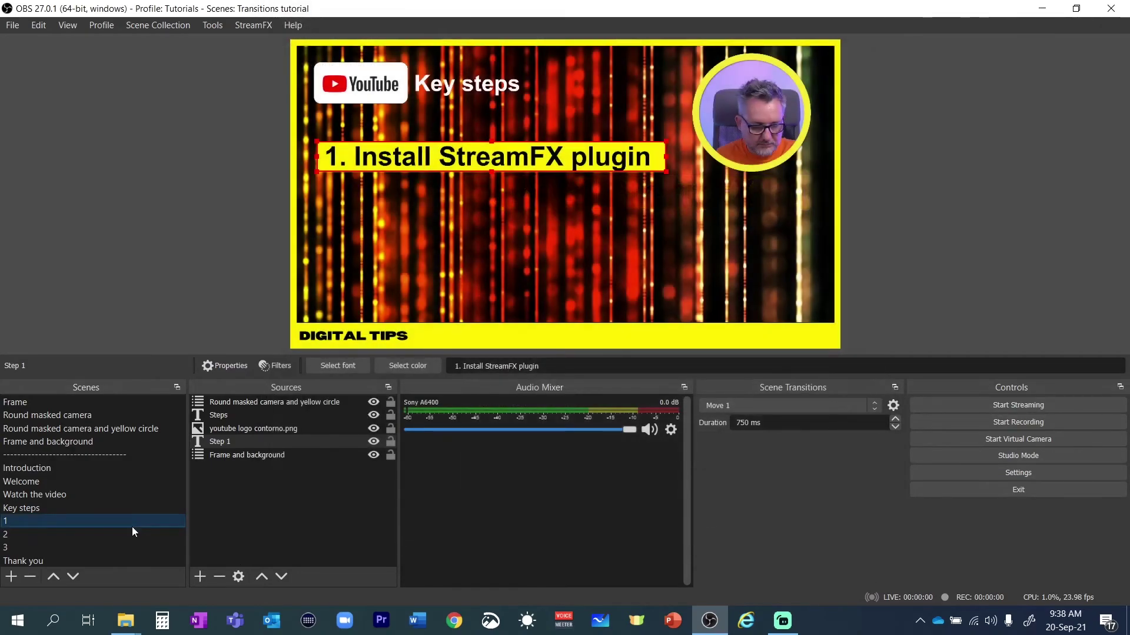
pyautogui.click(34, 509)
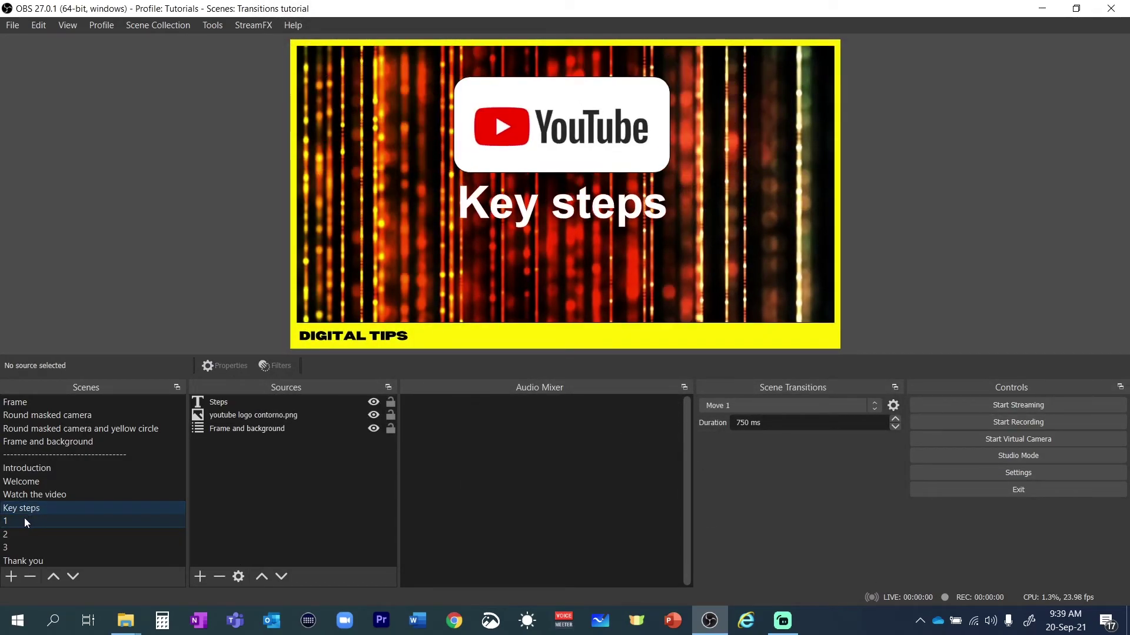
pyautogui.click(23, 518)
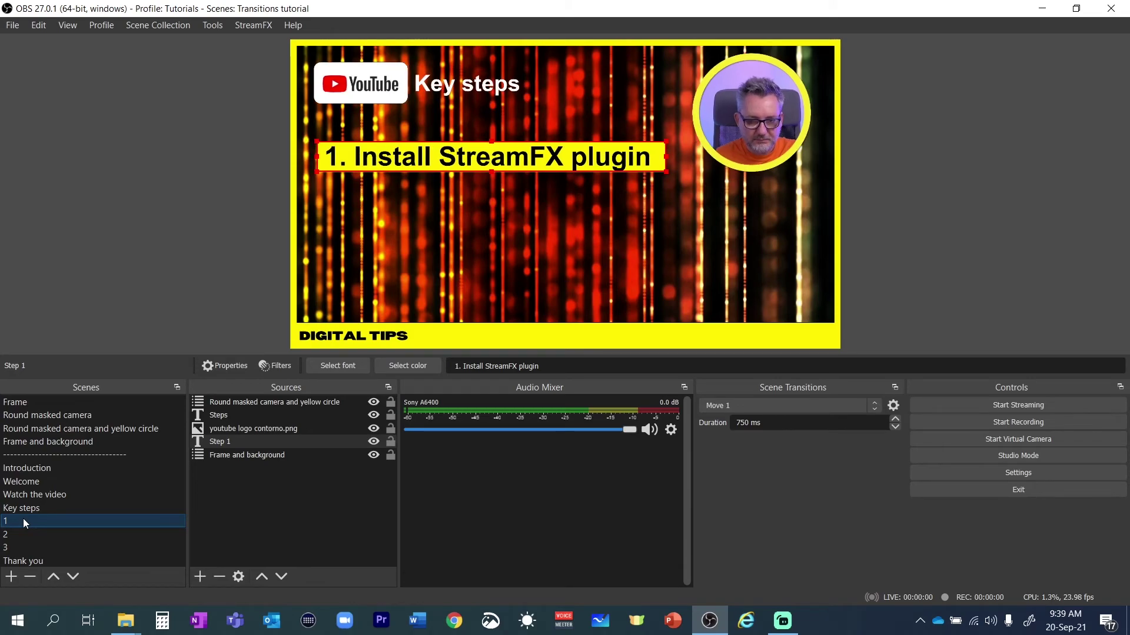
pyautogui.rightClick(234, 442)
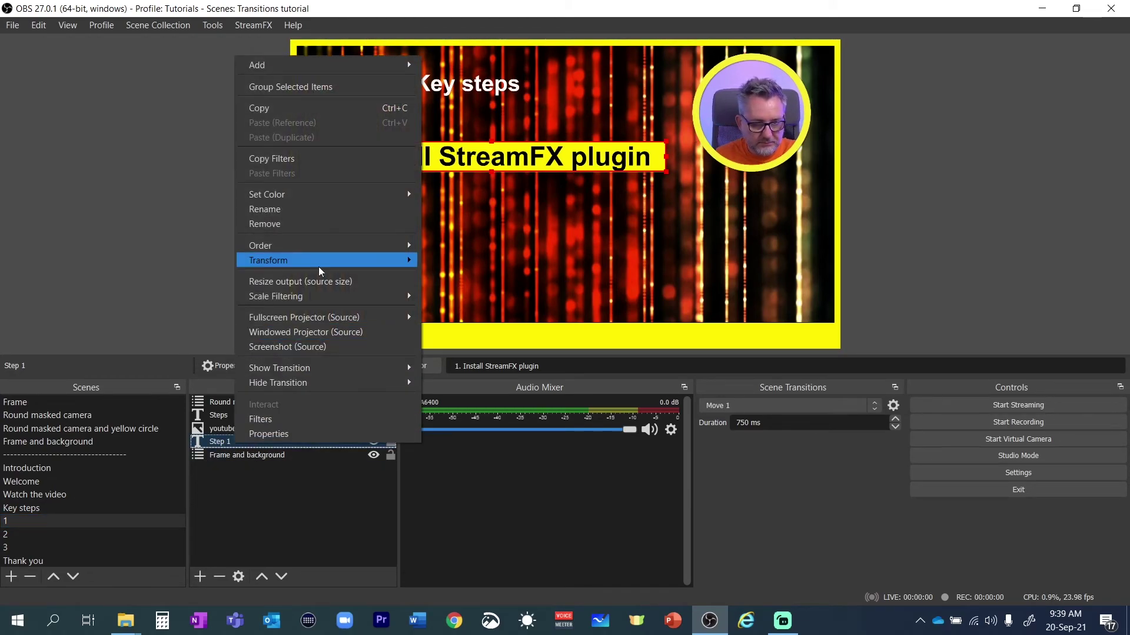
pyautogui.press('Escape')
# Step: Paste the copied filters onto the Step 2 text in scene 2, then bring up Step 3's options in scene 3
pyautogui.click(24, 534)
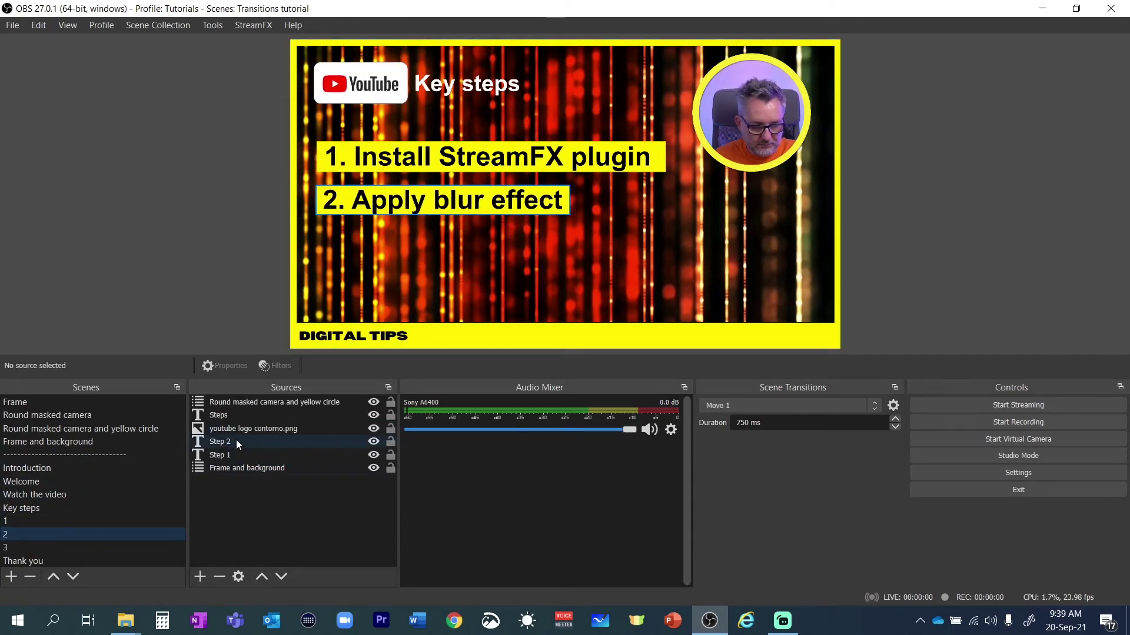
pyautogui.click(236, 442)
pyautogui.rightClick(236, 445)
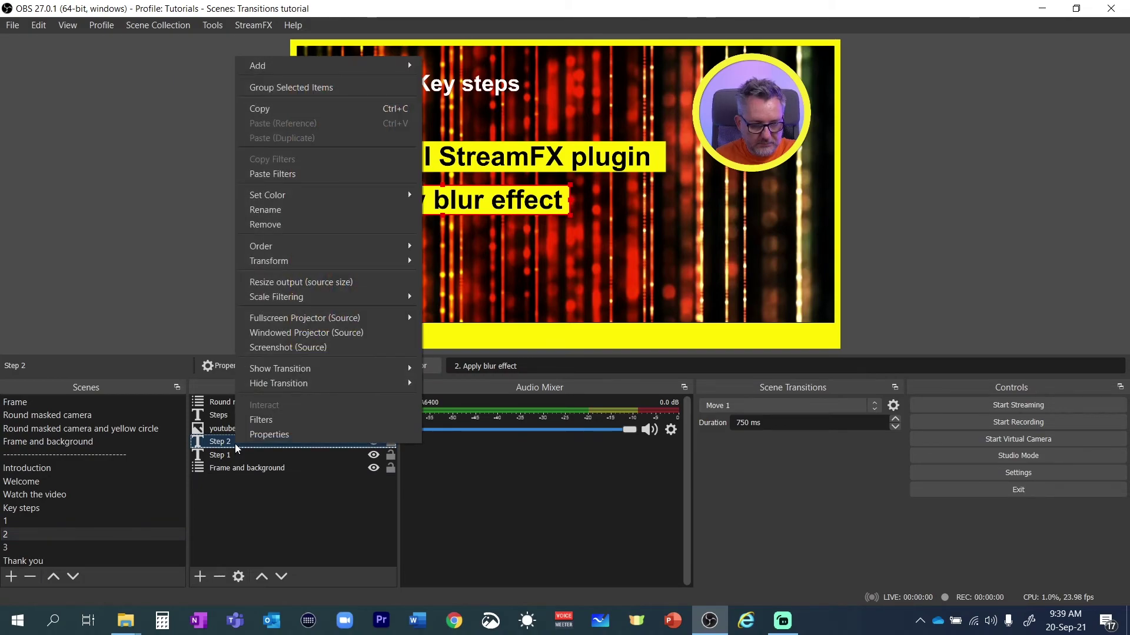
pyautogui.press('Escape')
pyautogui.click(88, 547)
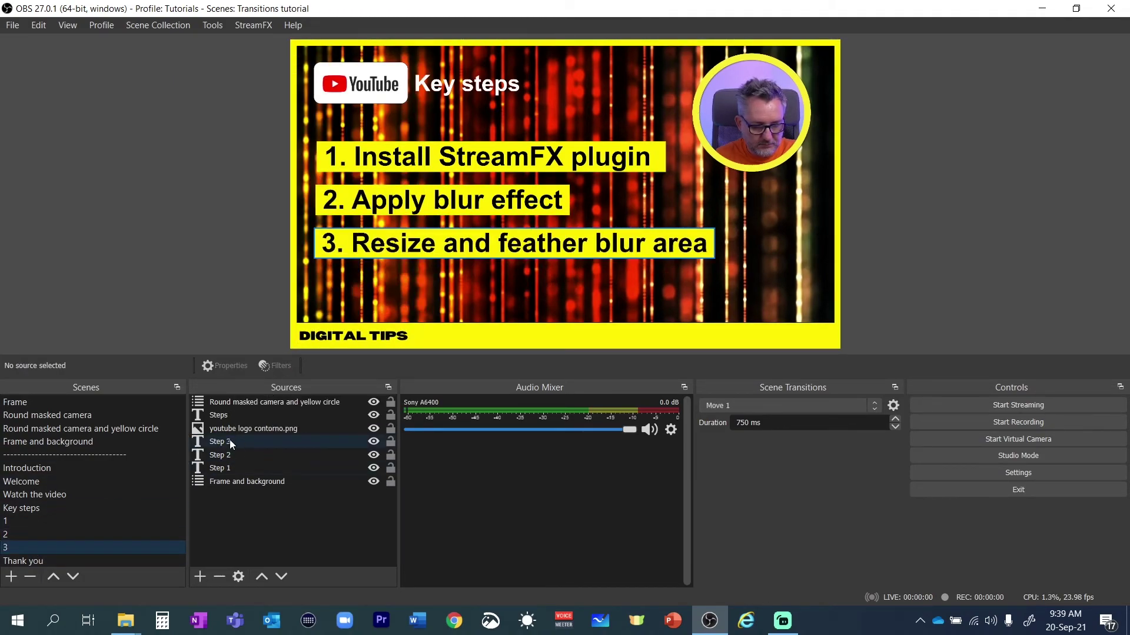
pyautogui.rightClick(230, 442)
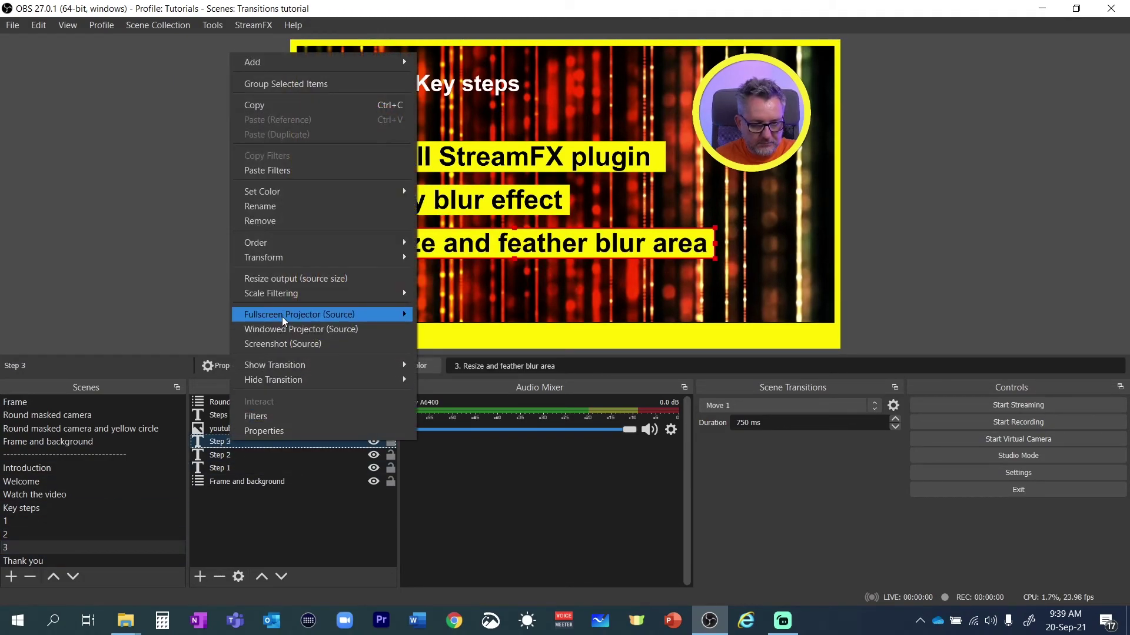